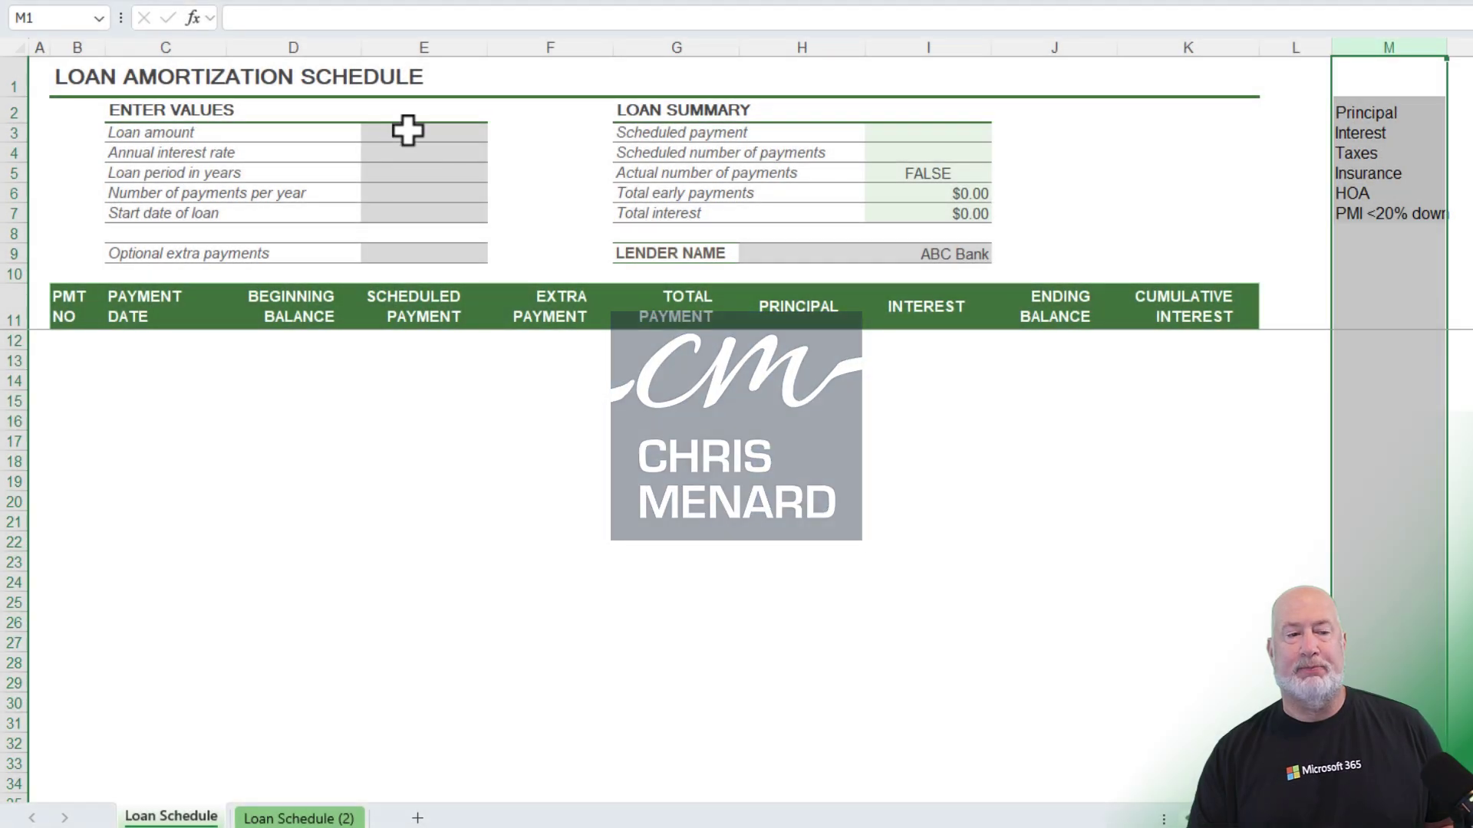
Enter loan inputs 410,000, 7%, 30 years, 12 payments per year and start date 6/30/2024
click(441, 134)
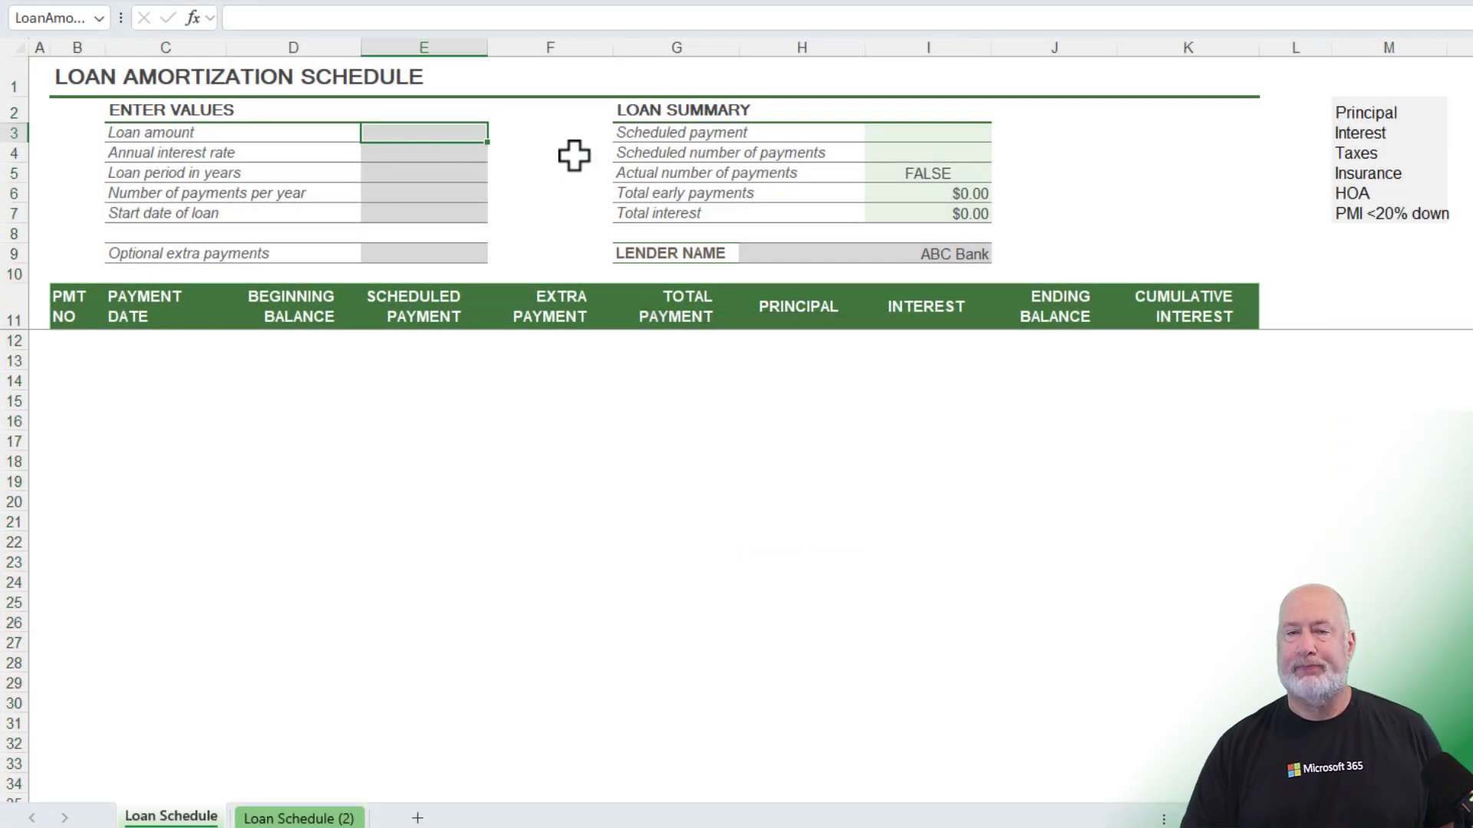
text(410,)
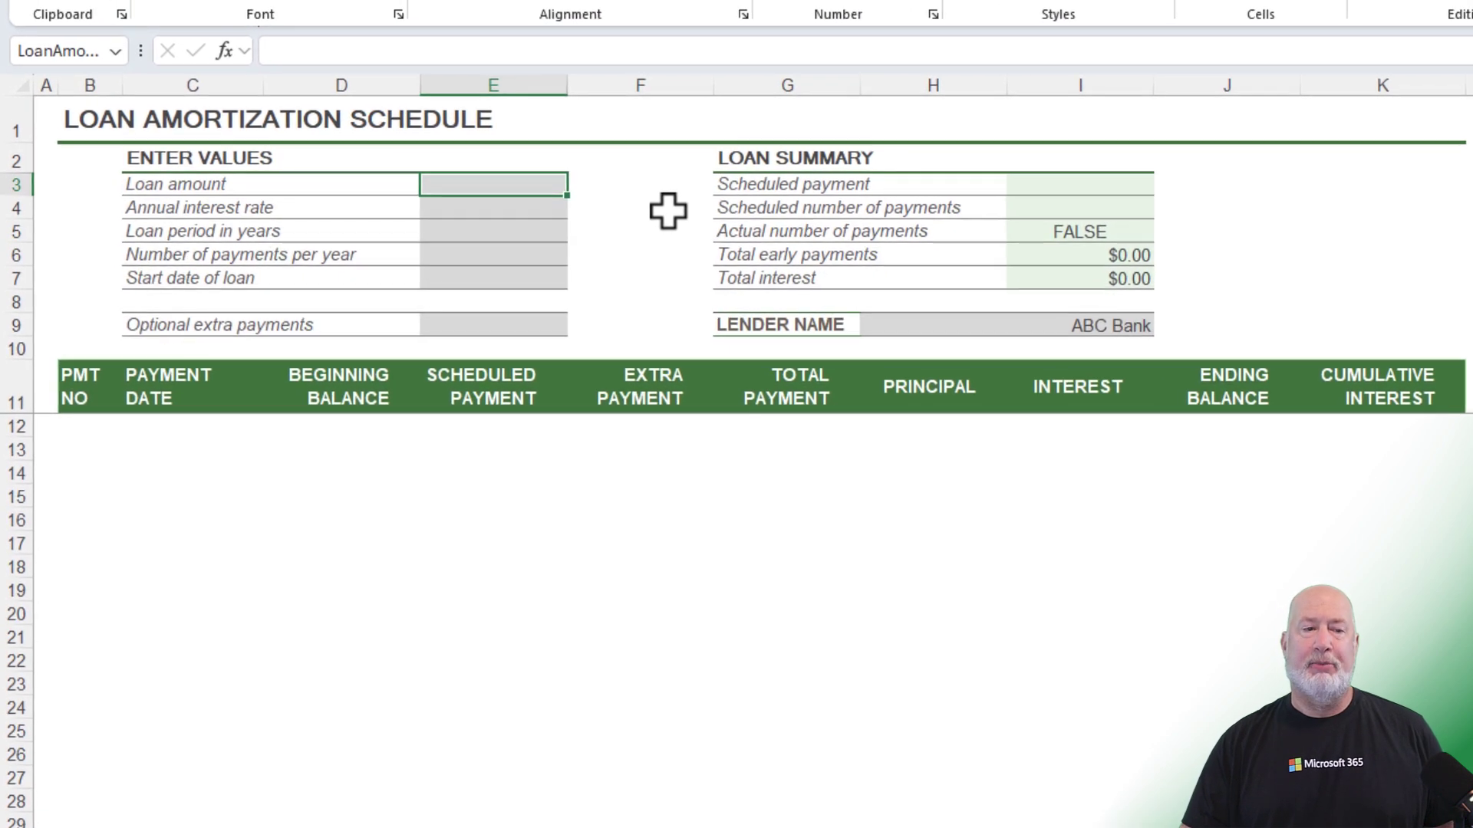
text(0000)
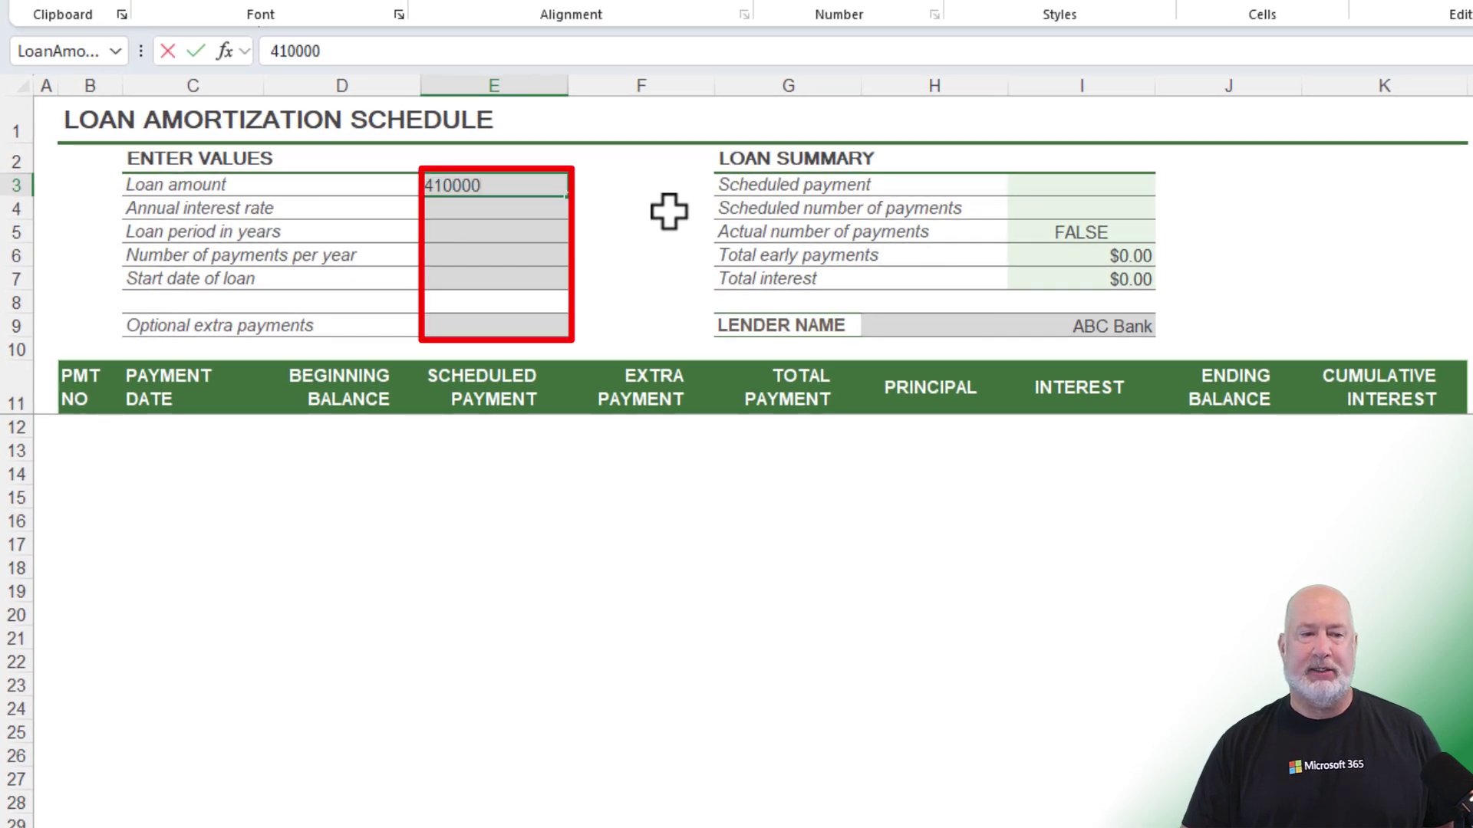
key(Return)
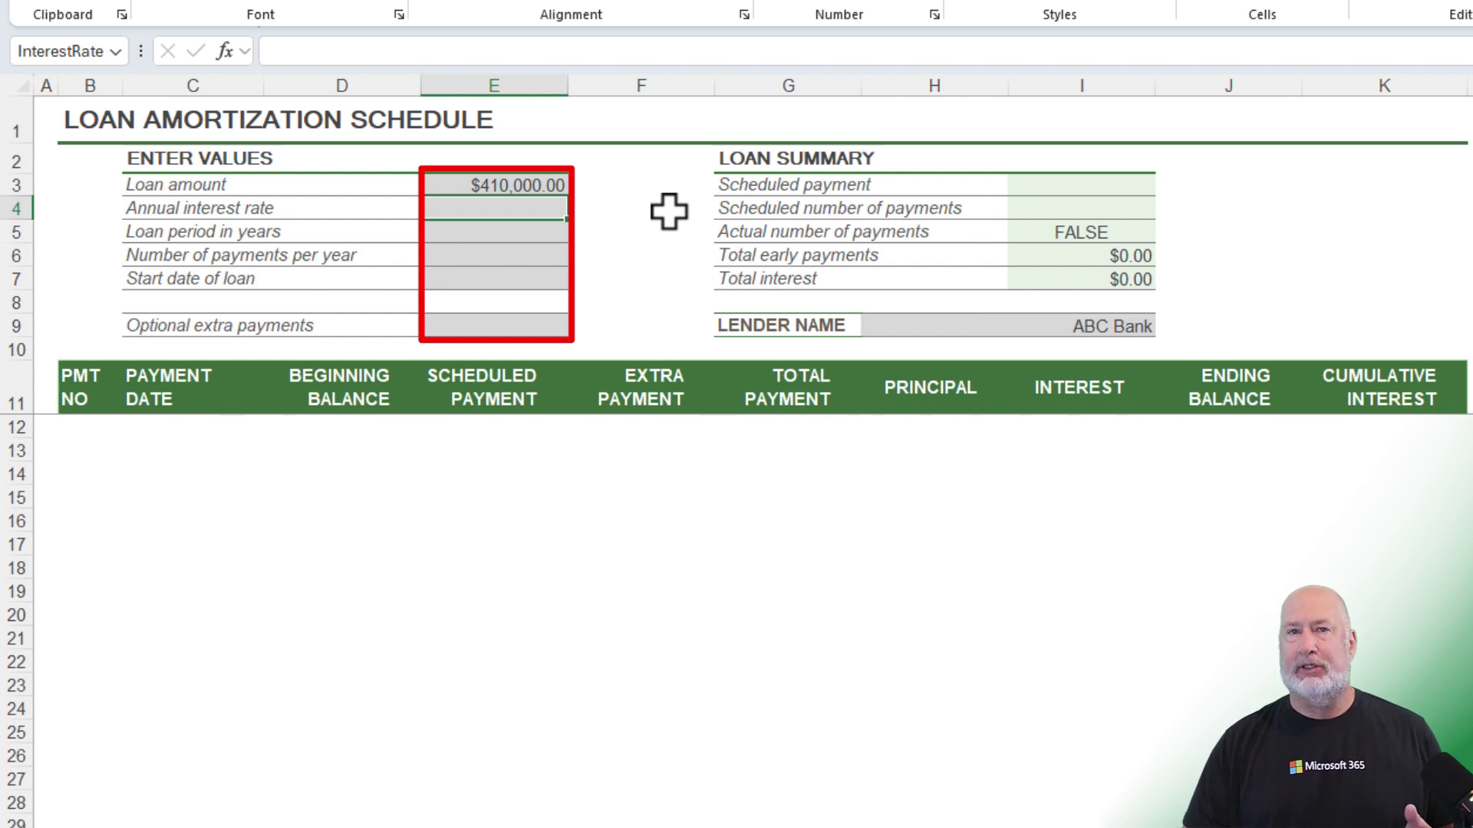
text(7%)
key(Return)
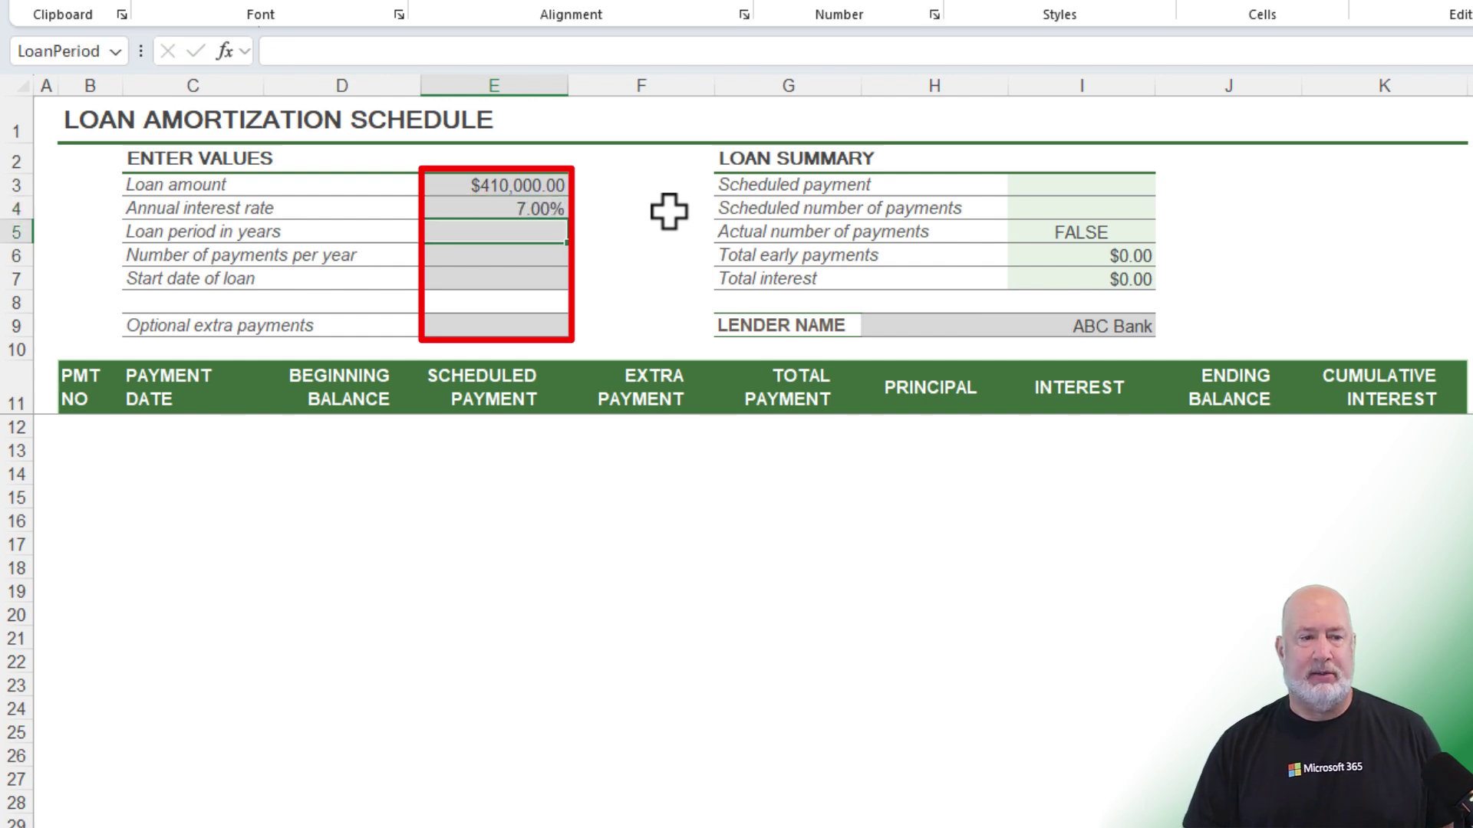
text(30)
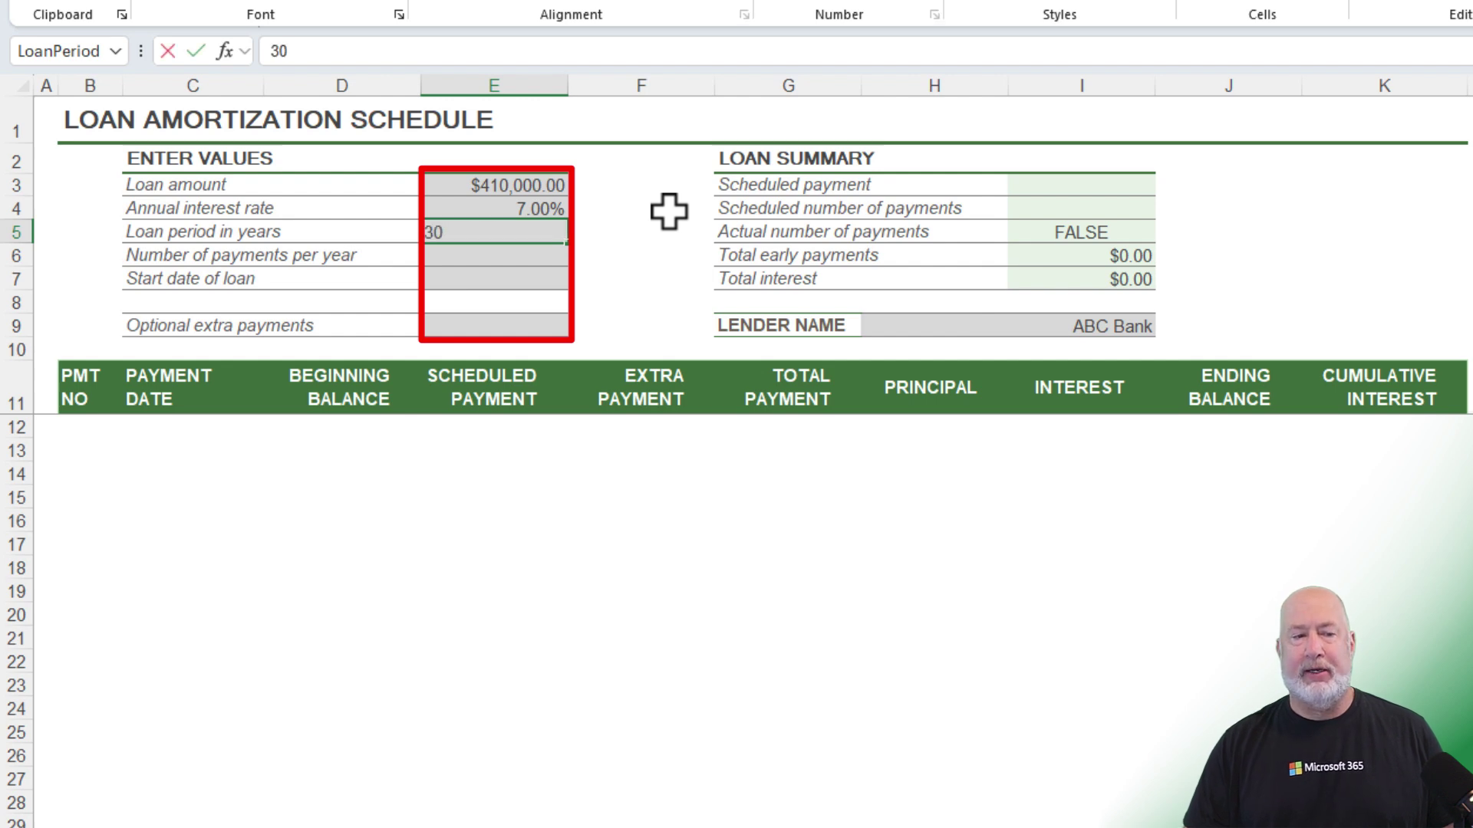
key(Return)
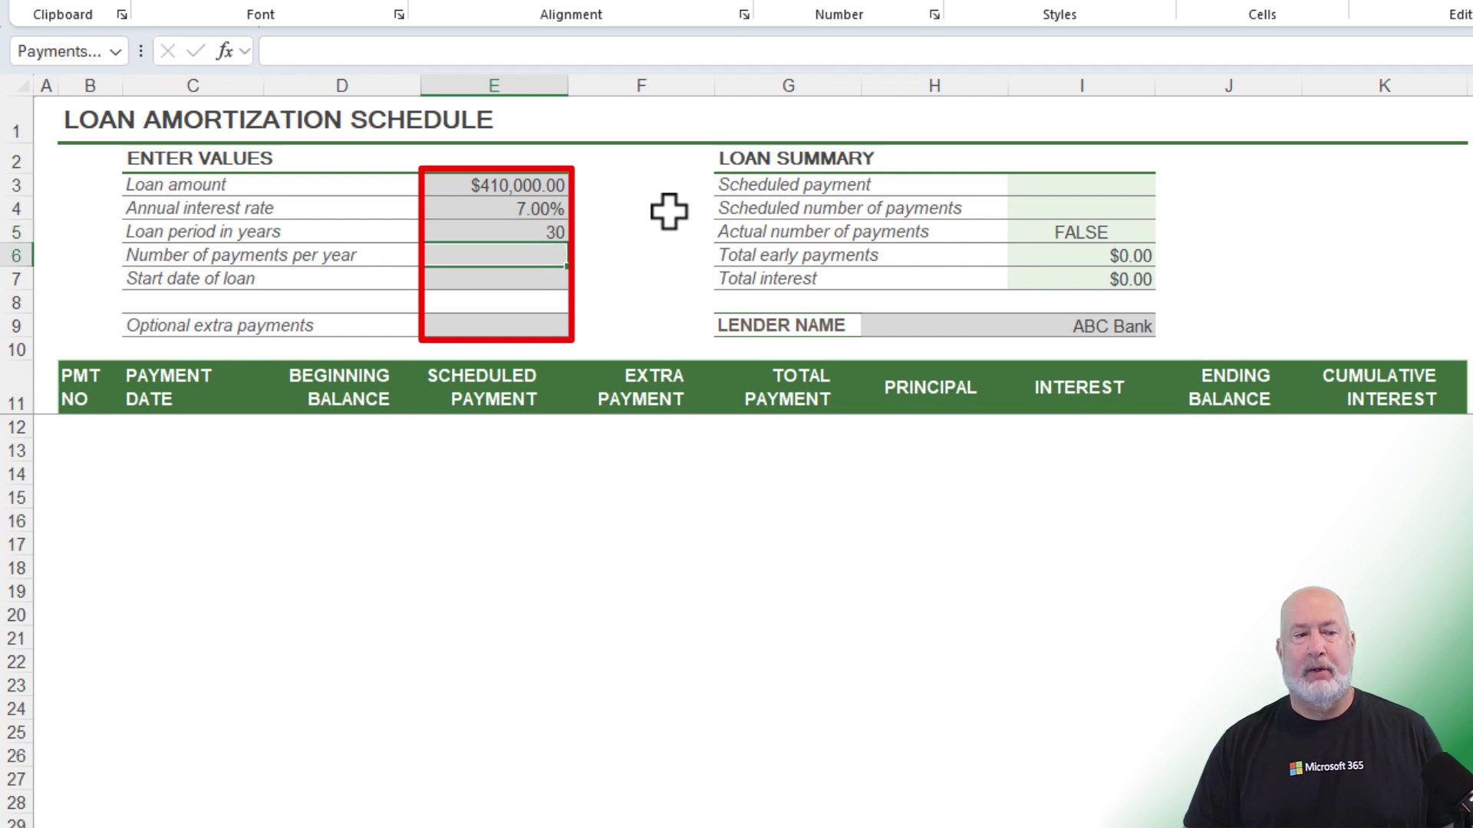
text(12)
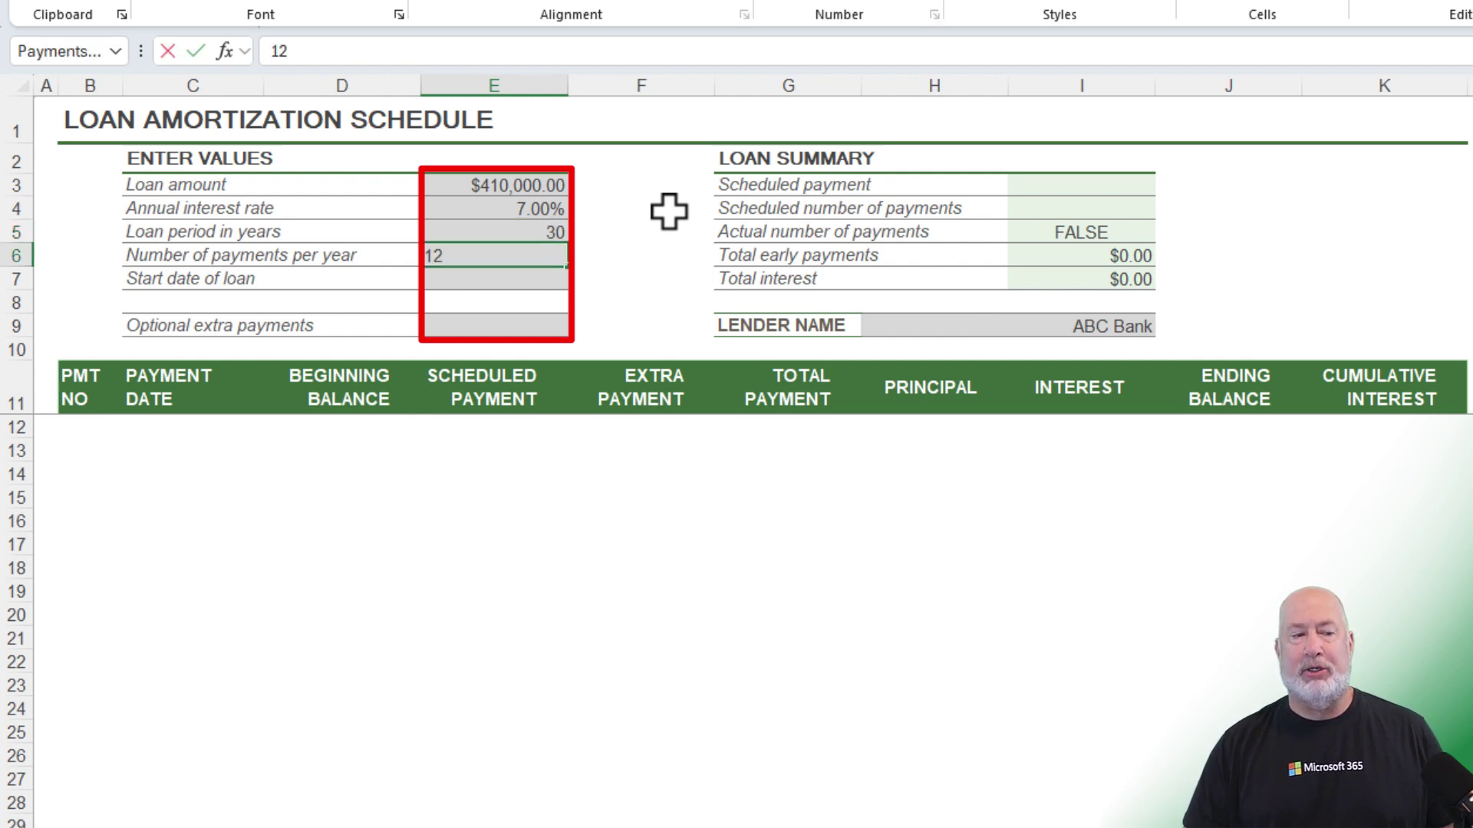
key(Return)
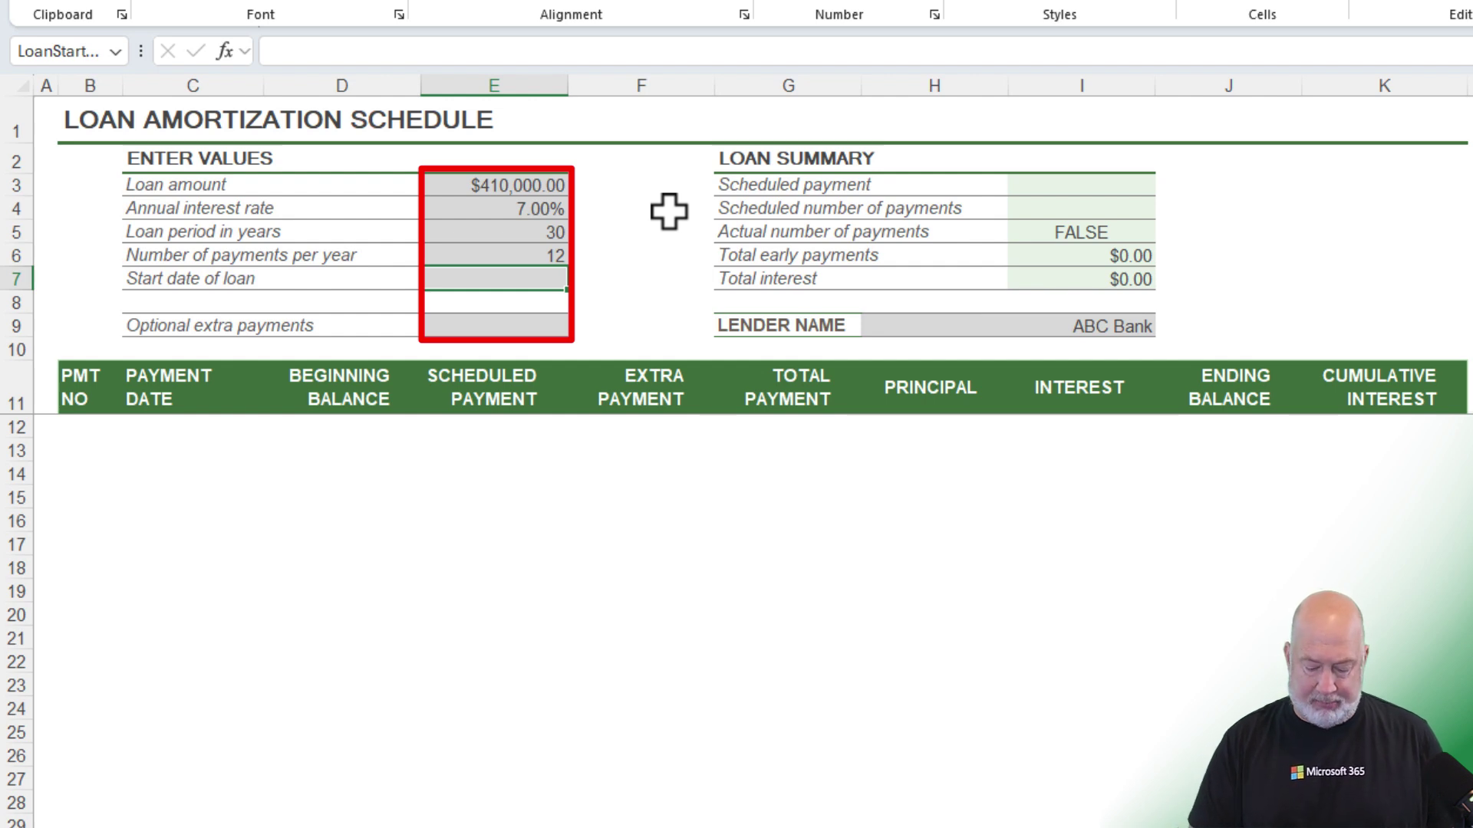
text(6/30/2024)
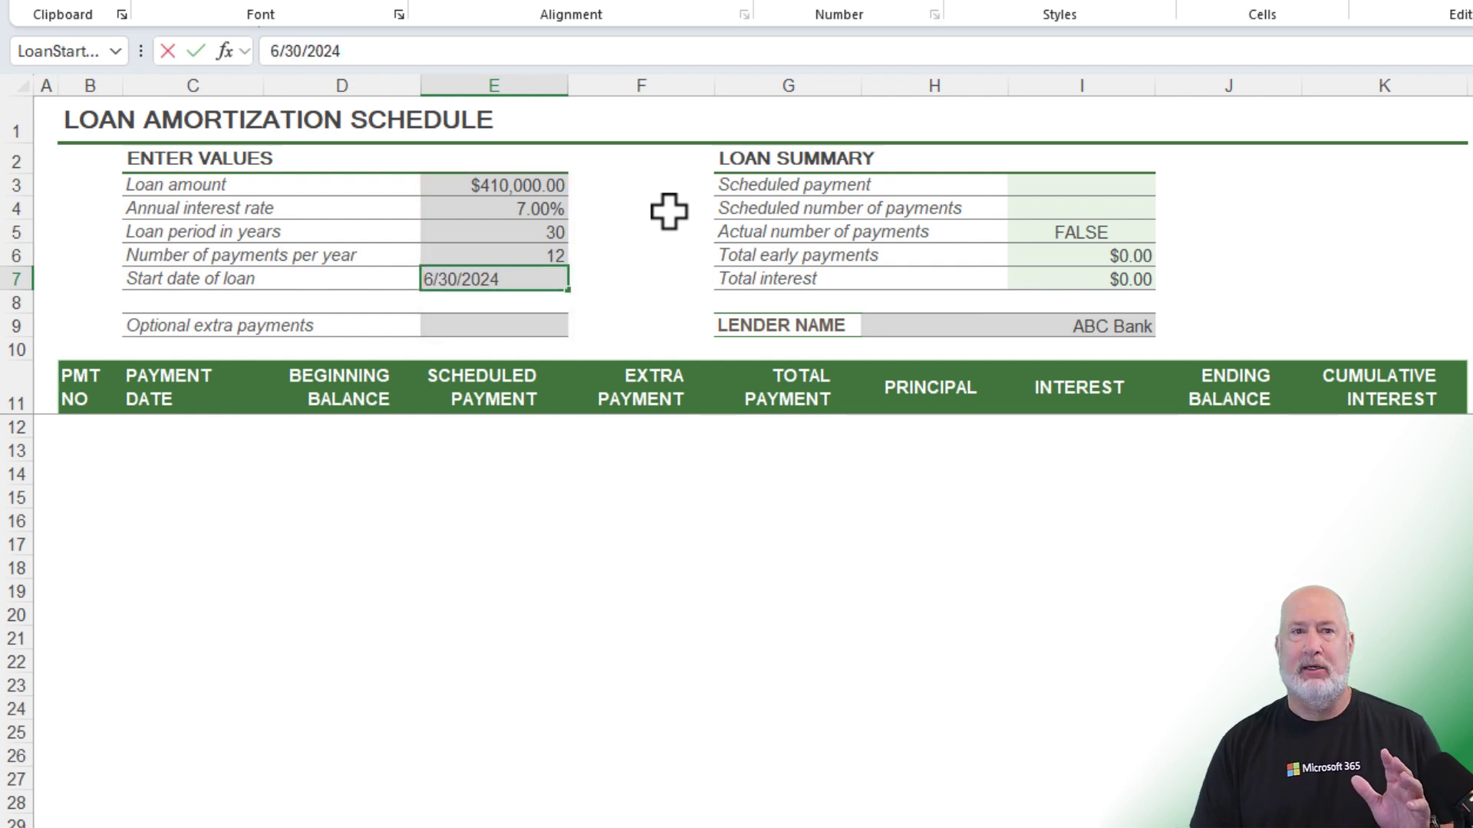
key(Return)
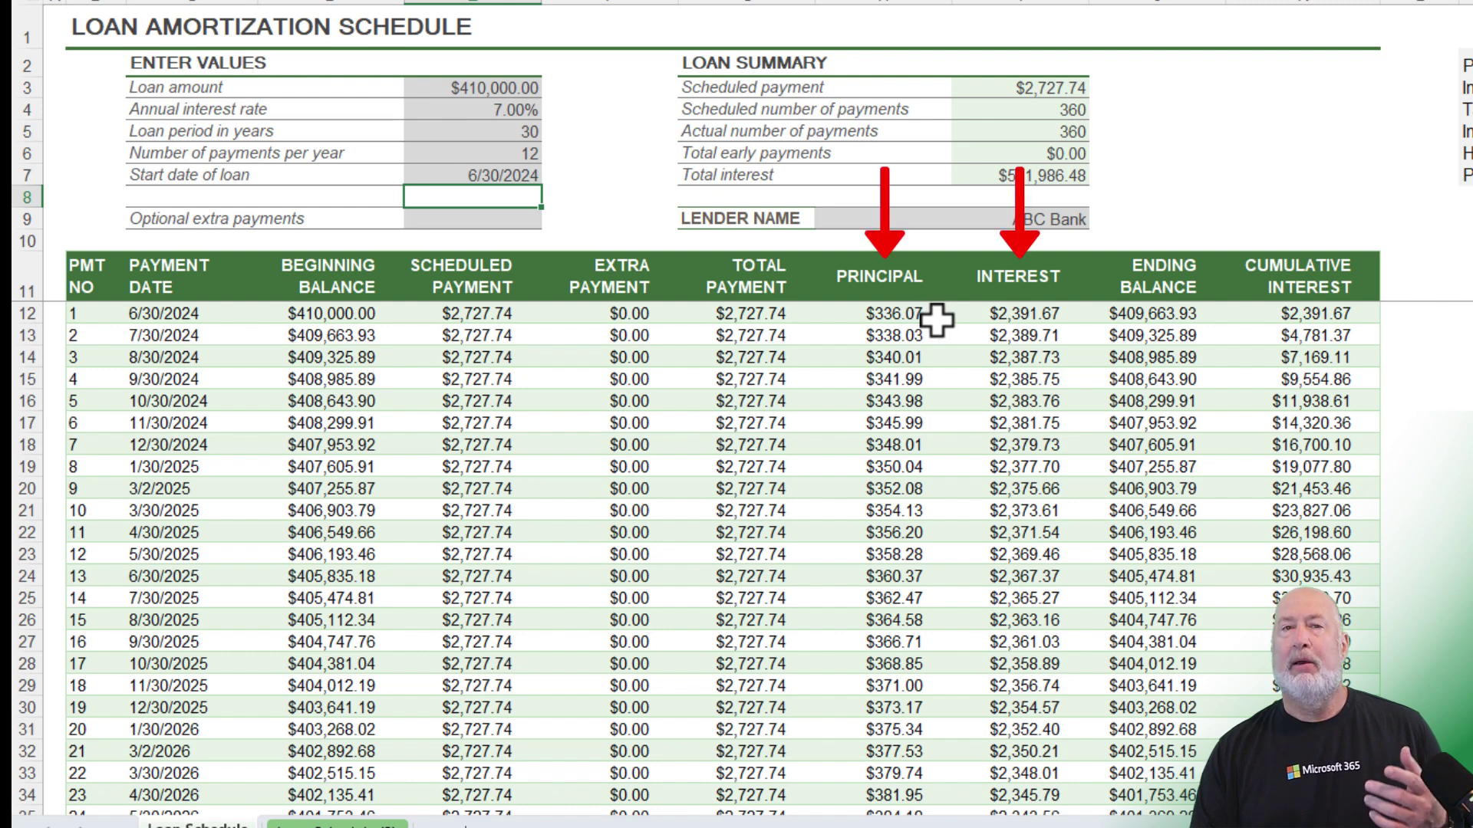
click(930, 335)
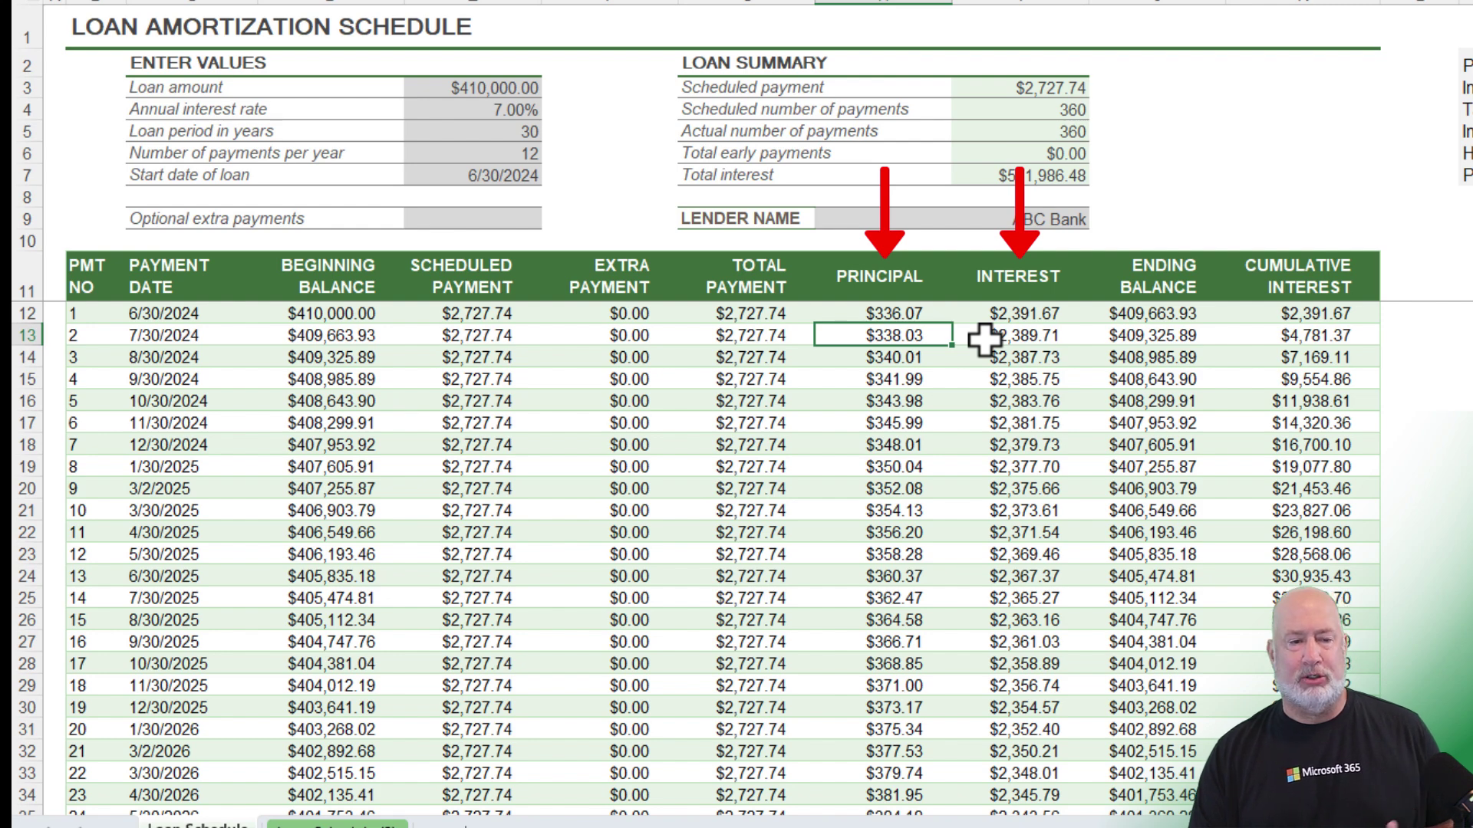
double_click(913, 344)
scroll(783, 331, down, 2)
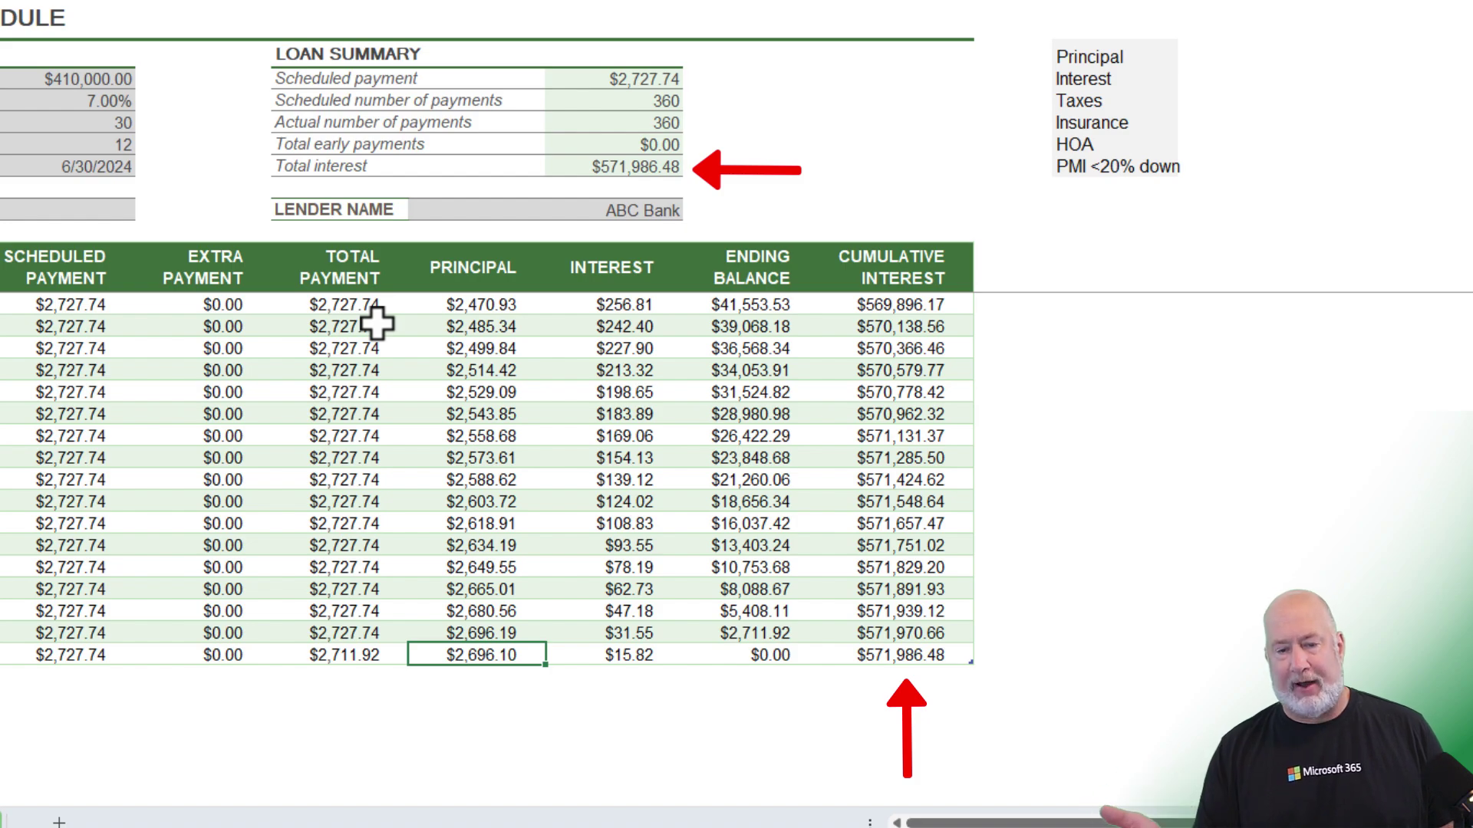
key(ctrl+Home)
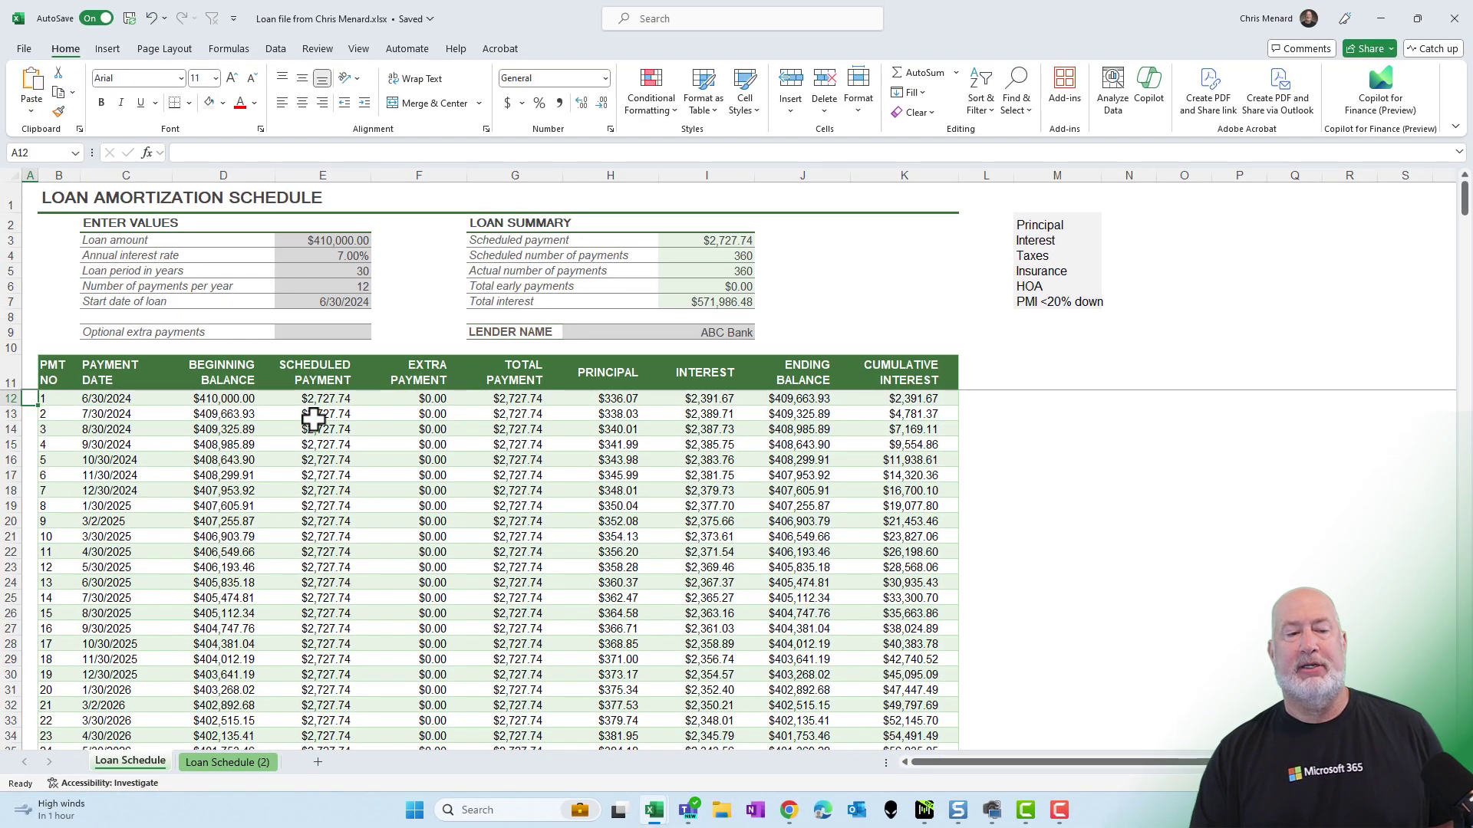
click(338, 331)
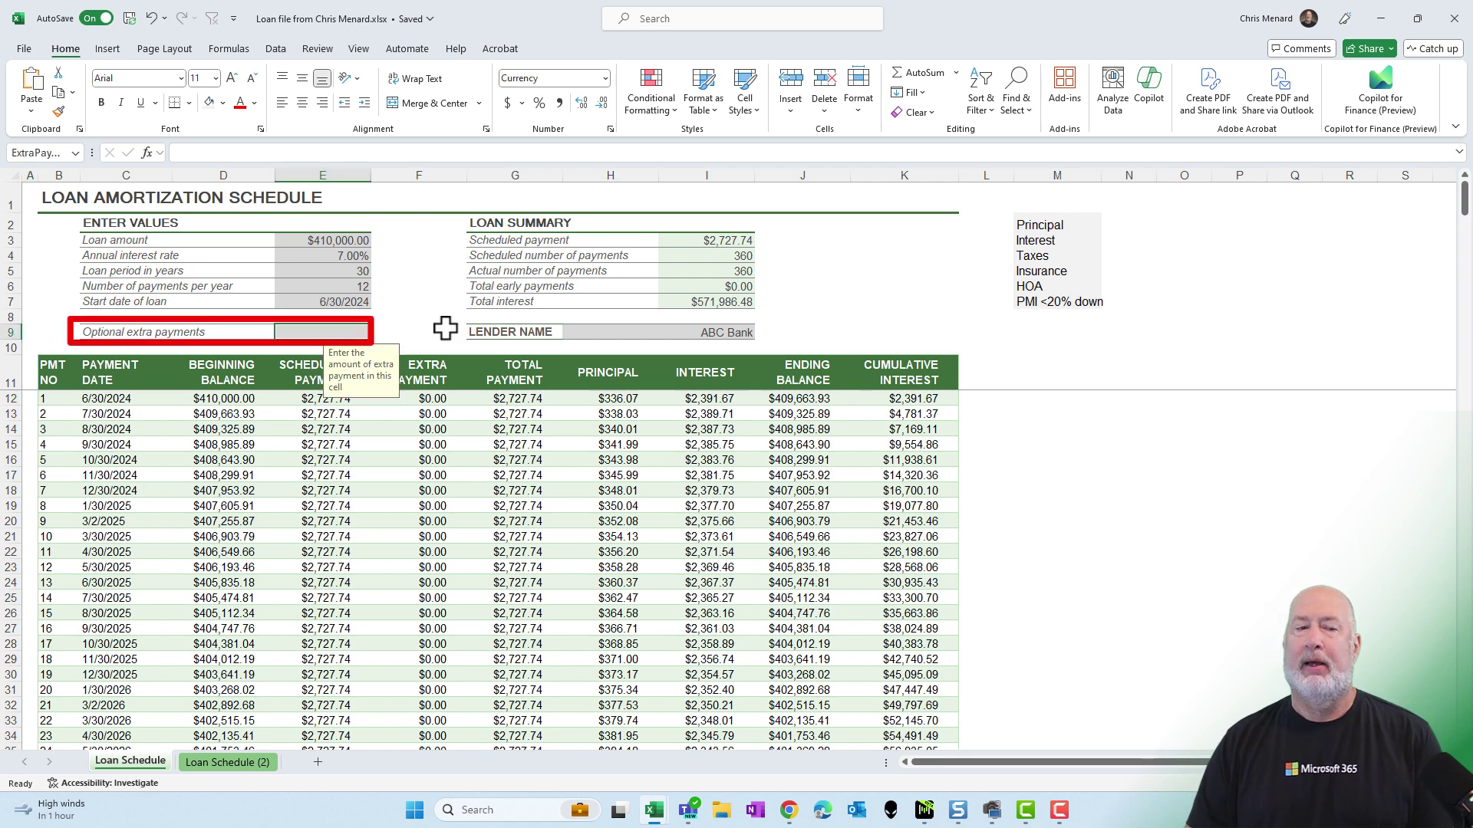
text(100)
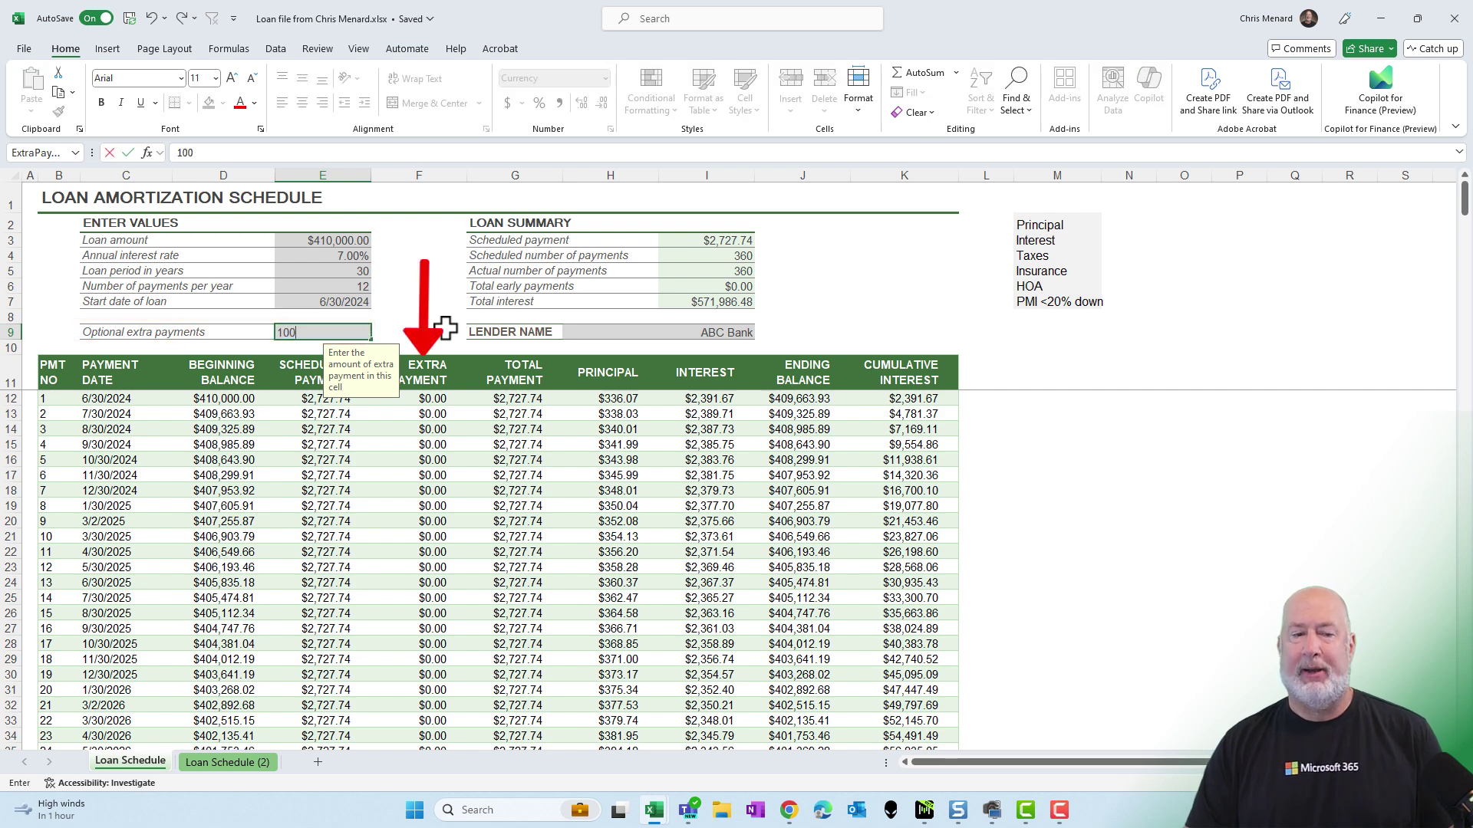
key(Return)
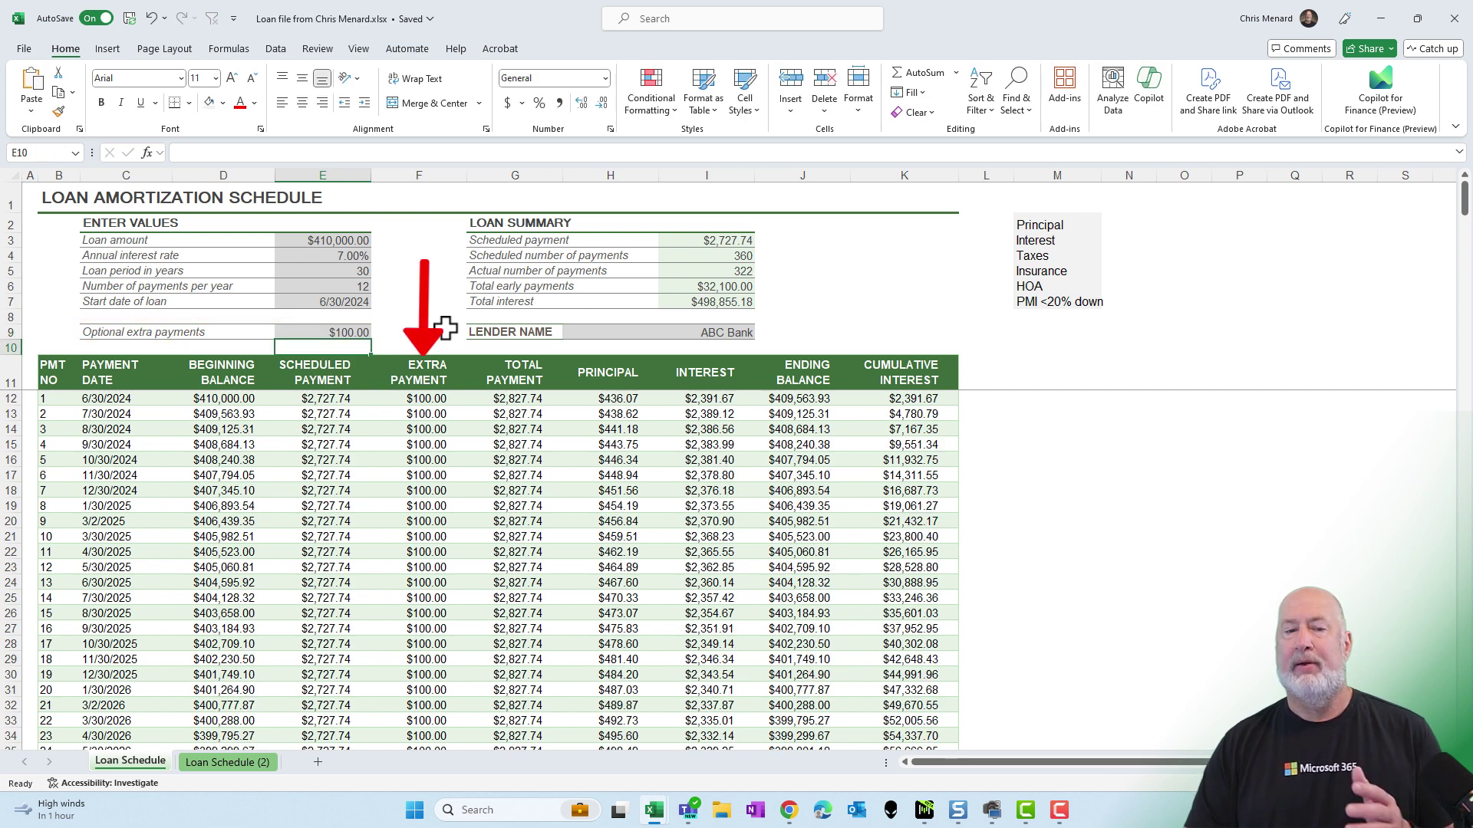
key(Up)
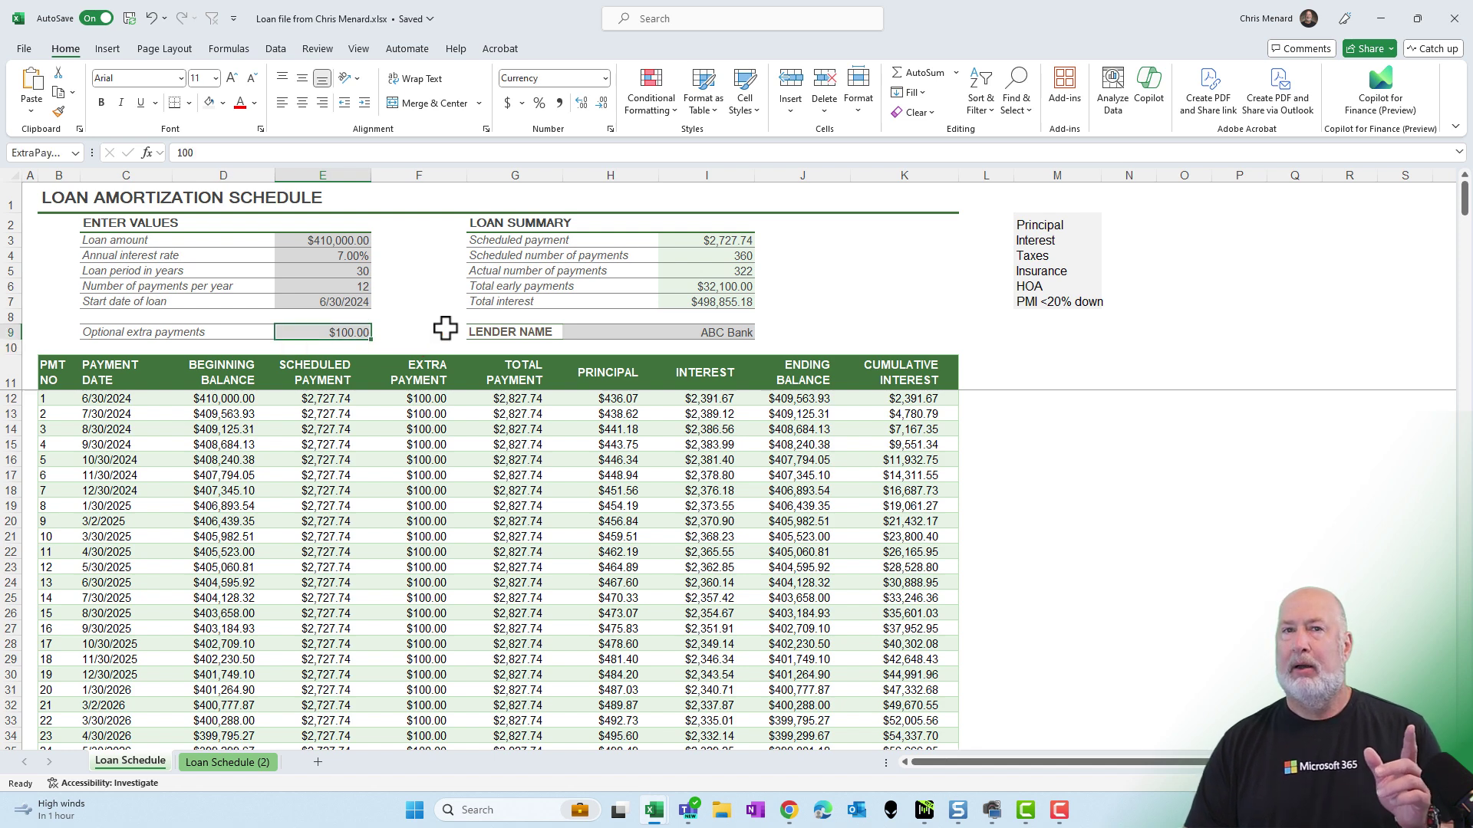
key(Delete)
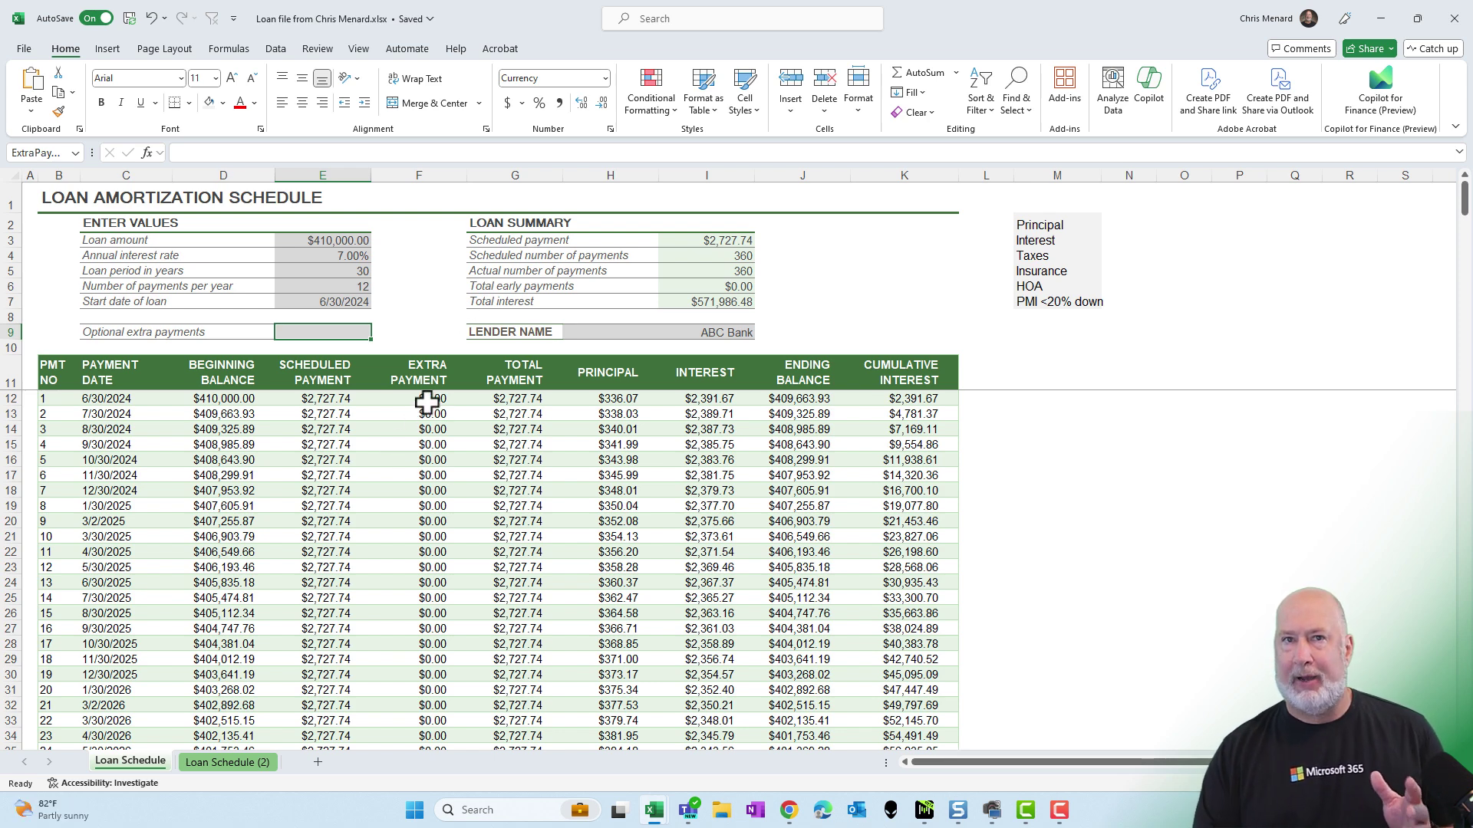
click(415, 537)
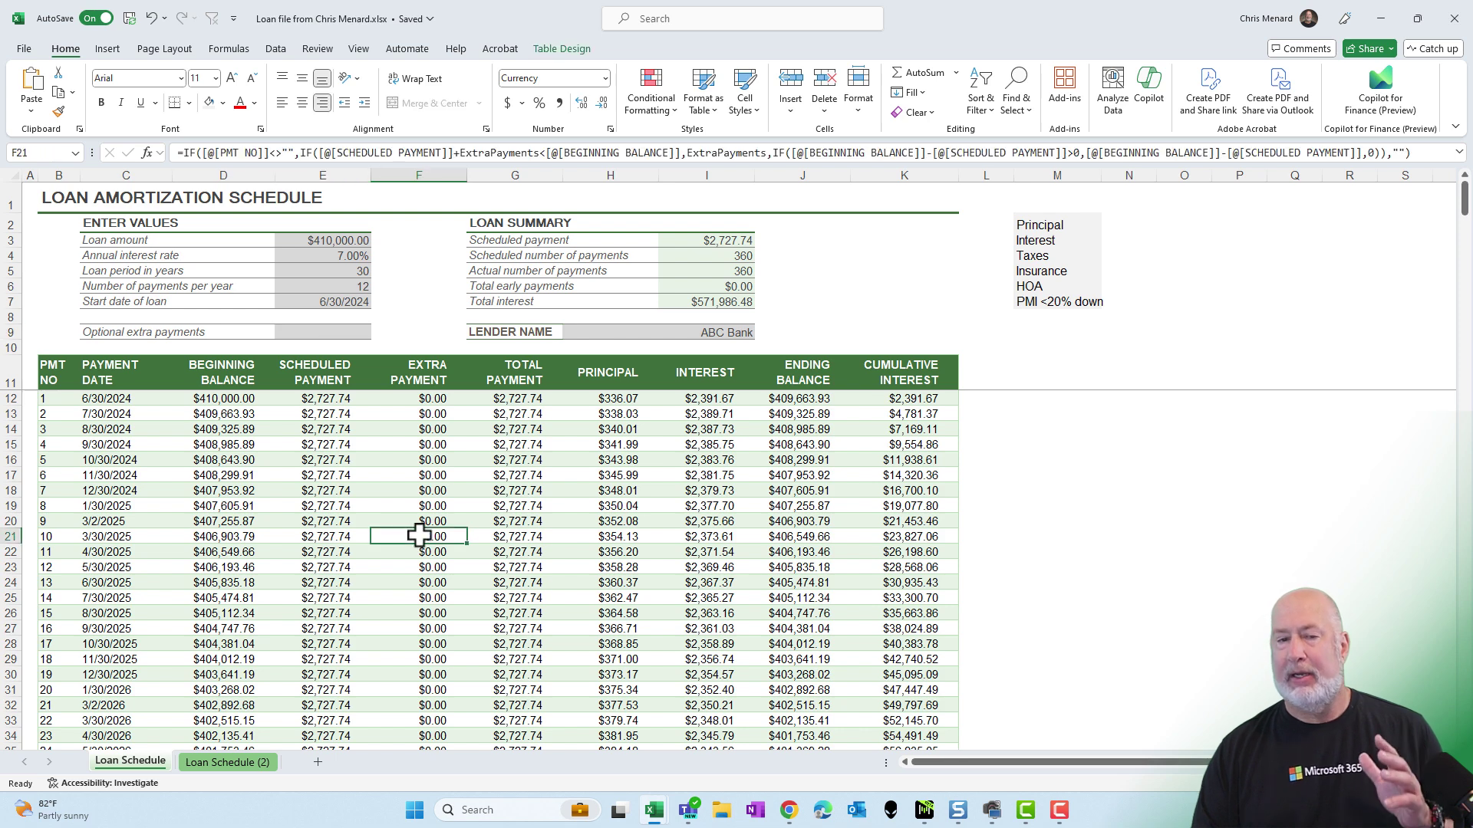
click(338, 257)
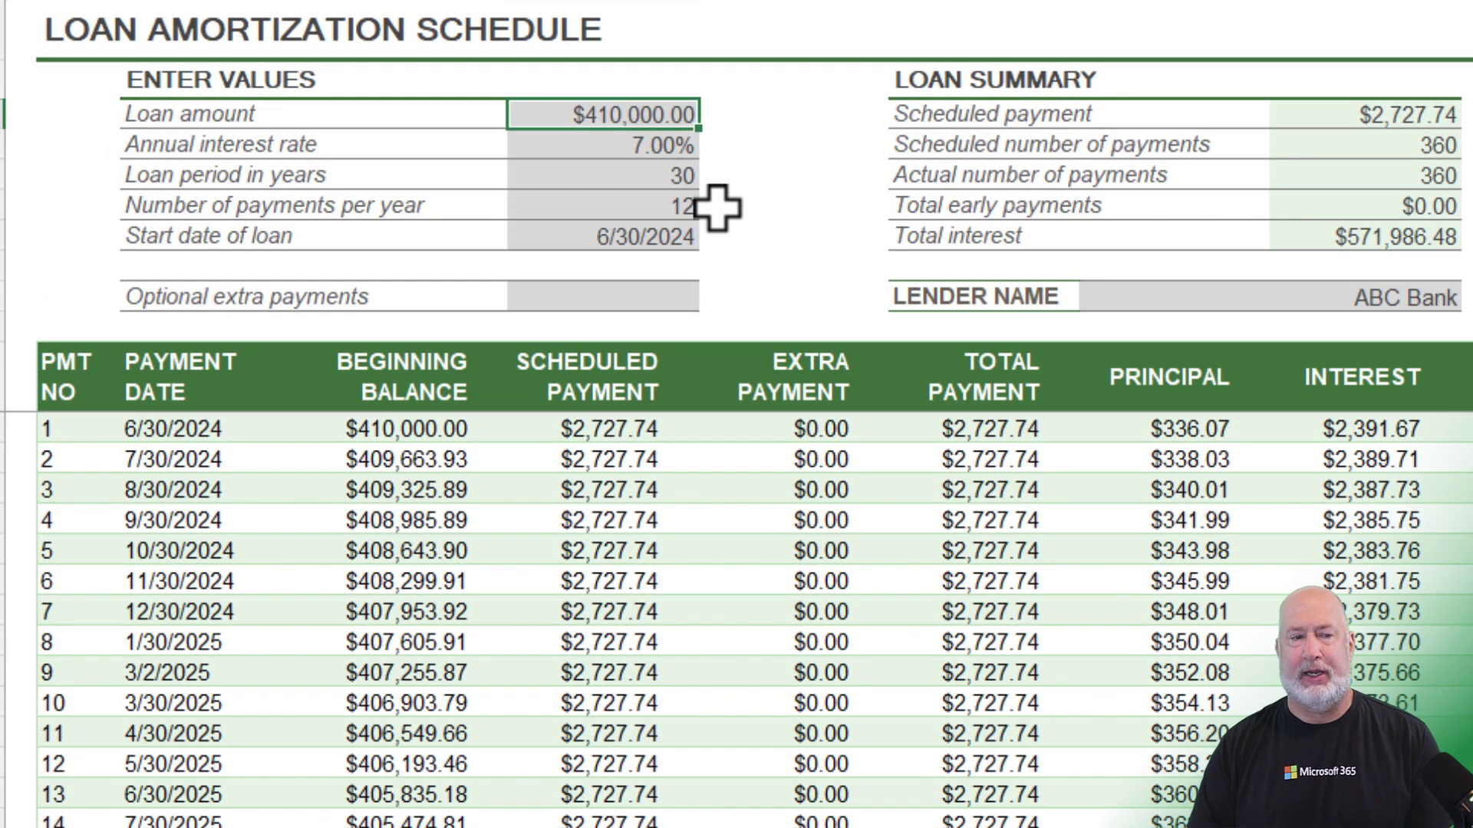
text(+410000)
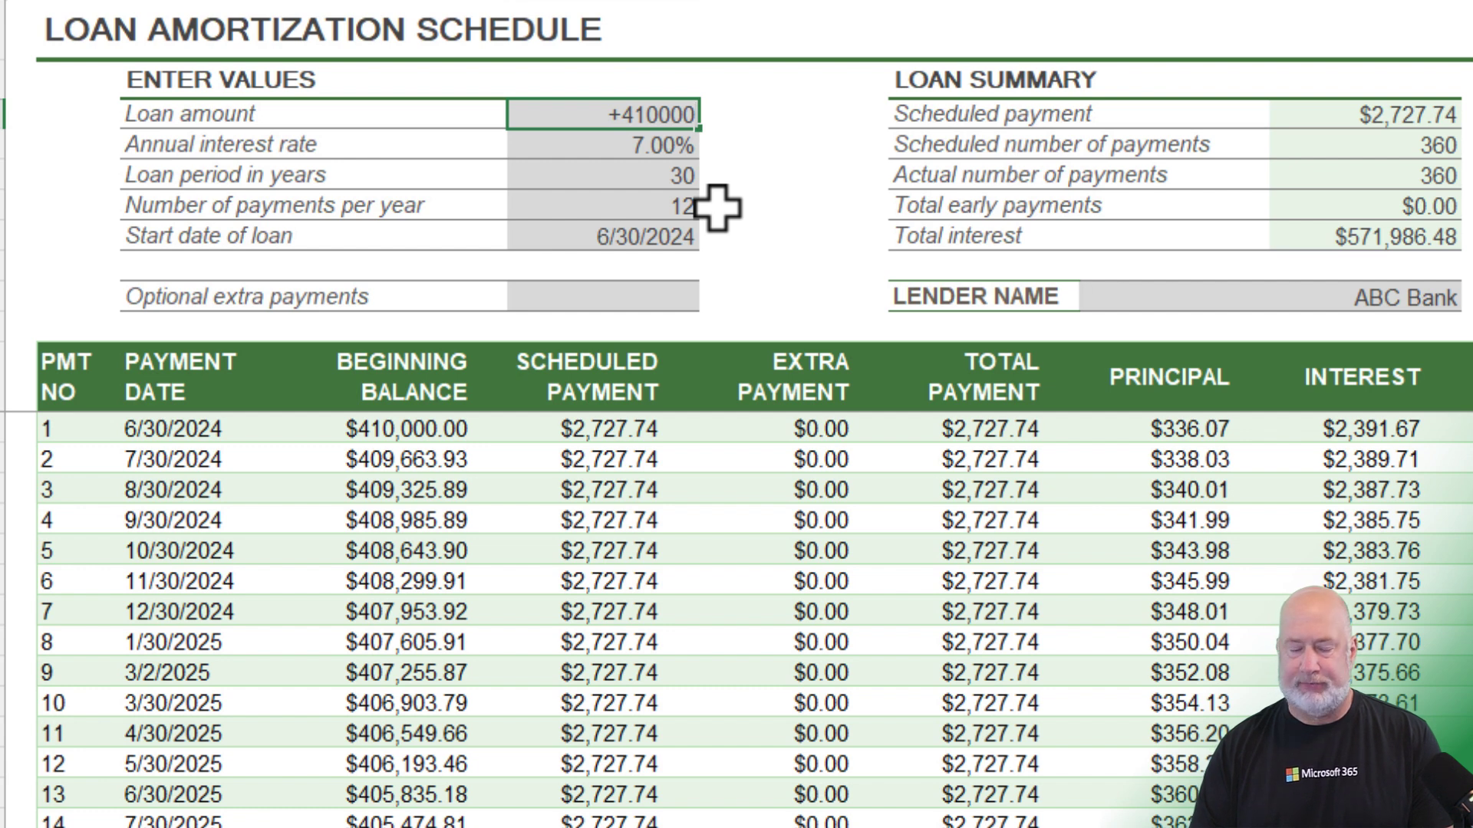
text(-41000)
key(Return)
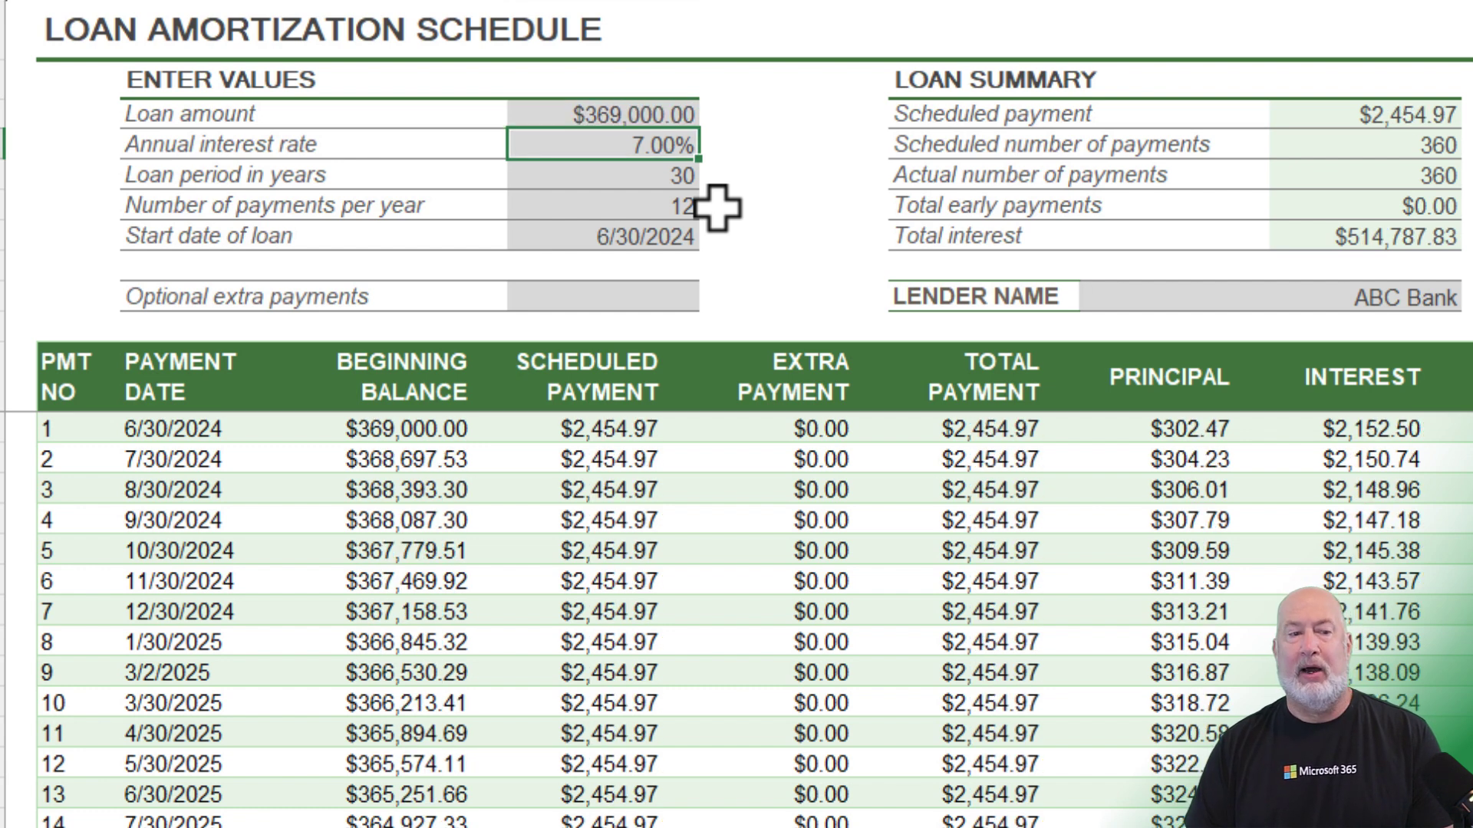
key(Up)
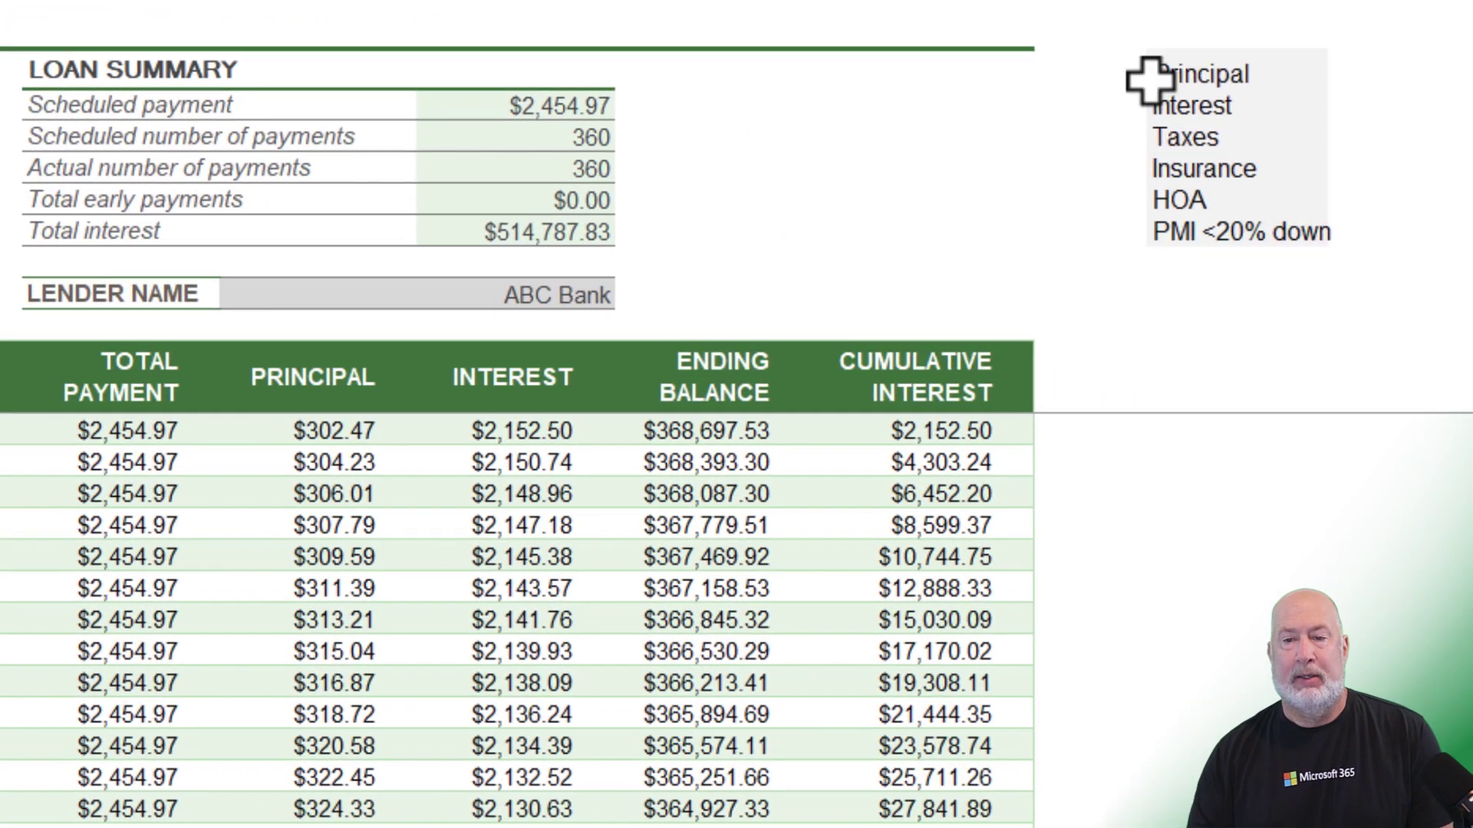
Set the Principal breakdown cell to a formula referencing the scheduled payment
click(1373, 65)
text(=)
click(534, 104)
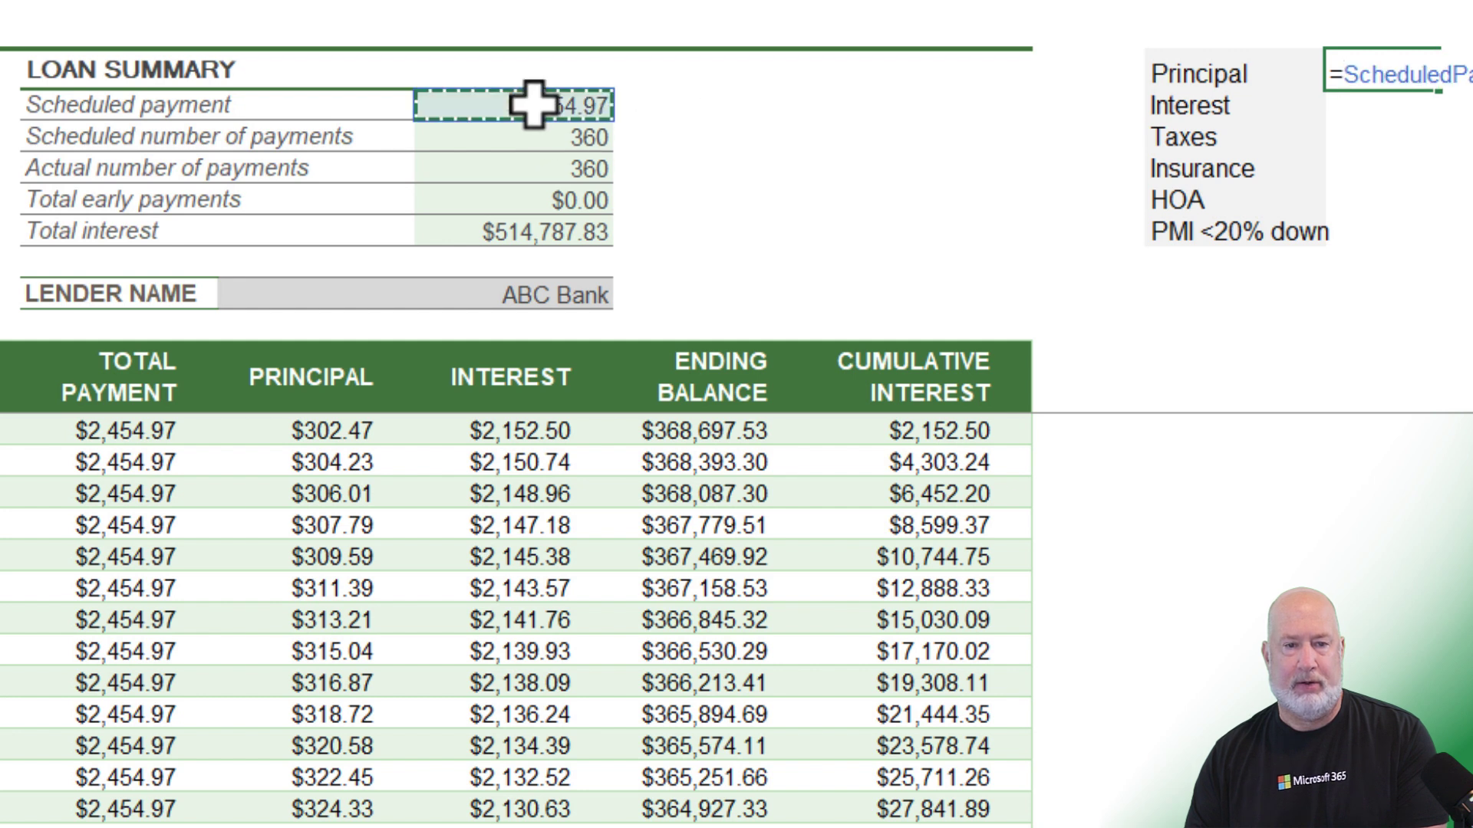
key(Return)
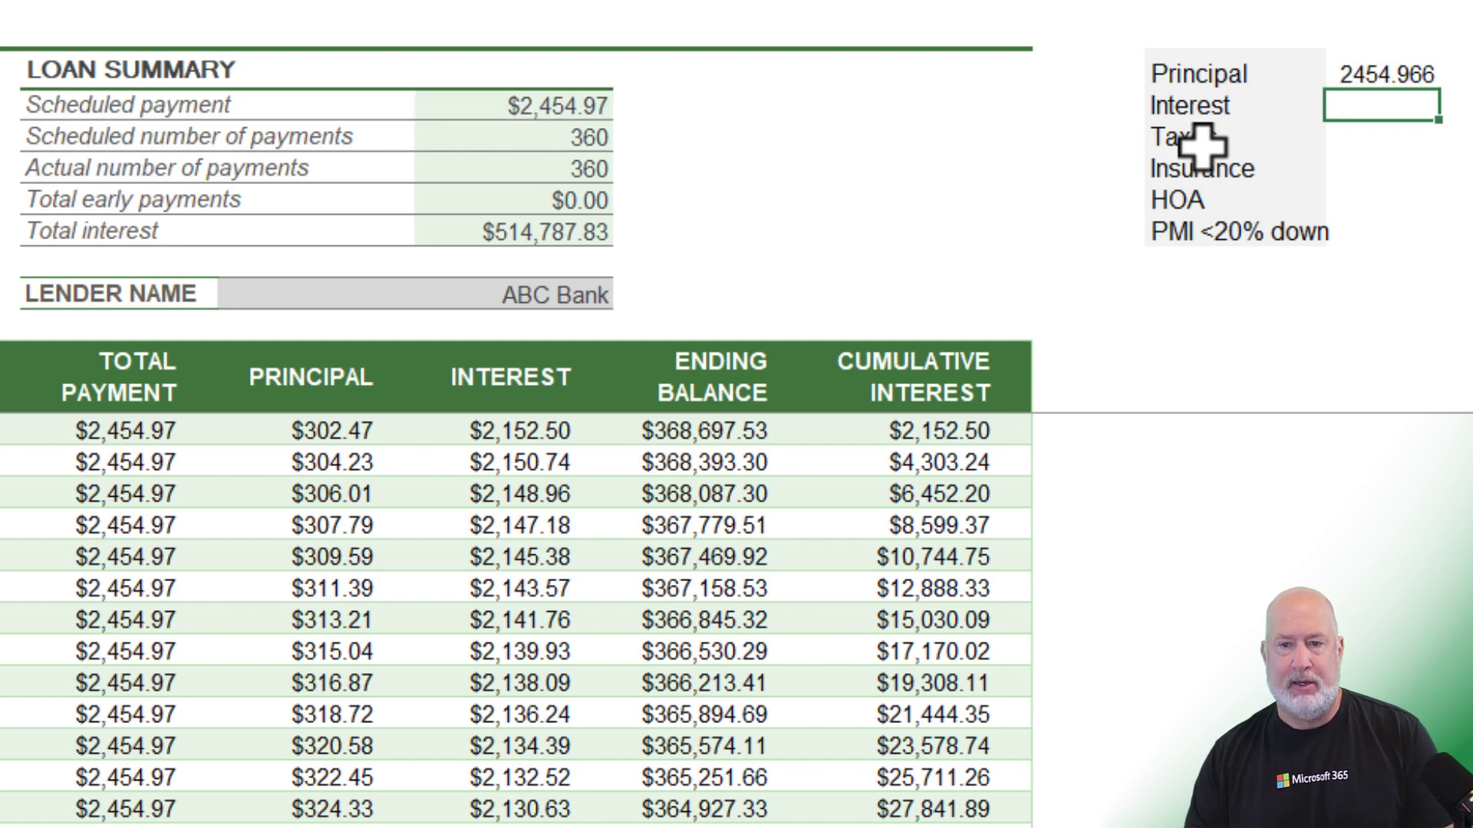
Format the Principal through PMI values as comma numbers with no decimals
click(1384, 73)
drag(1384, 73, 1368, 234)
key(ctrl+shift+1)
click(1394, 104)
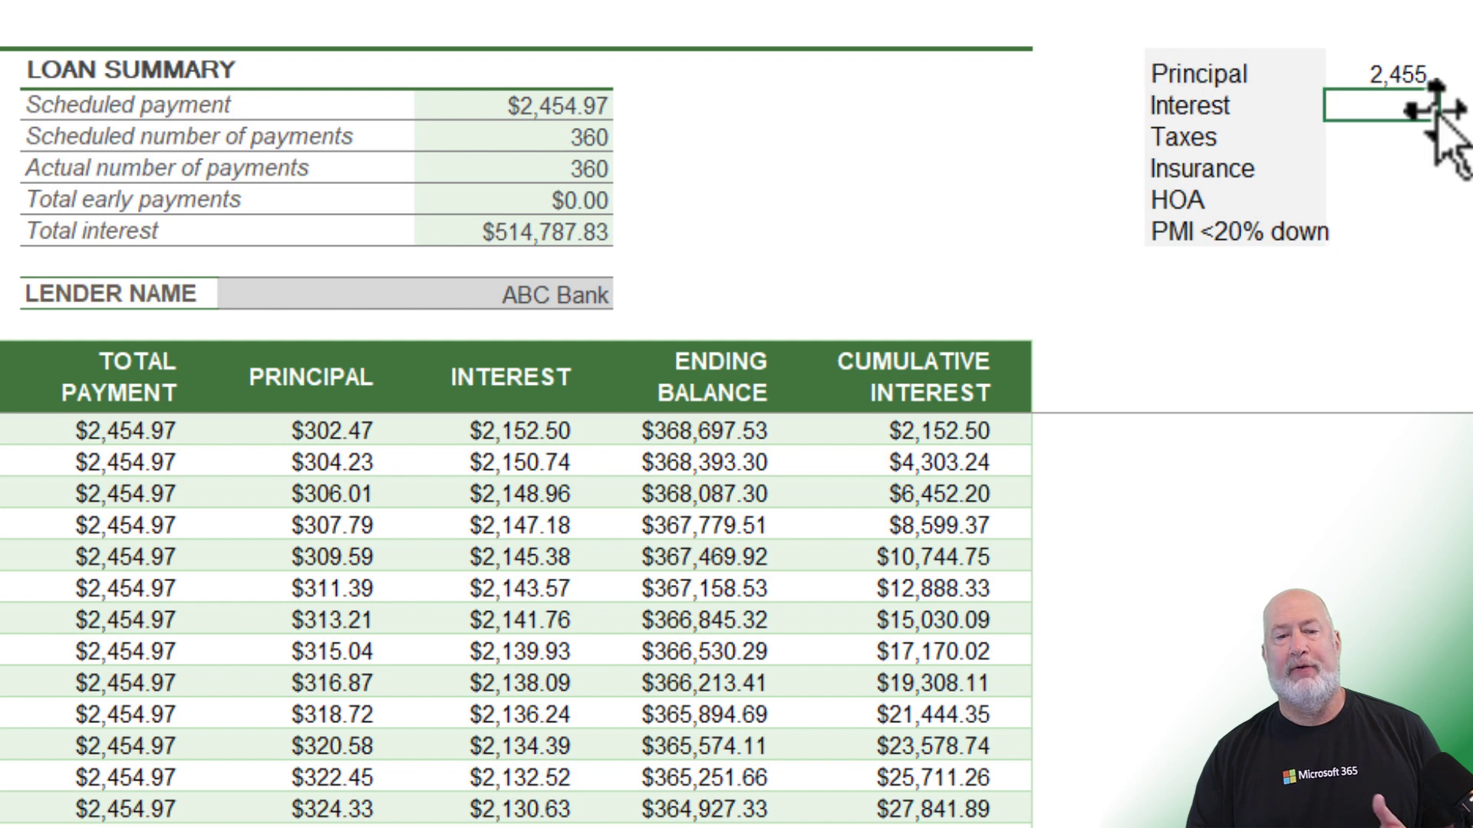
click(1394, 145)
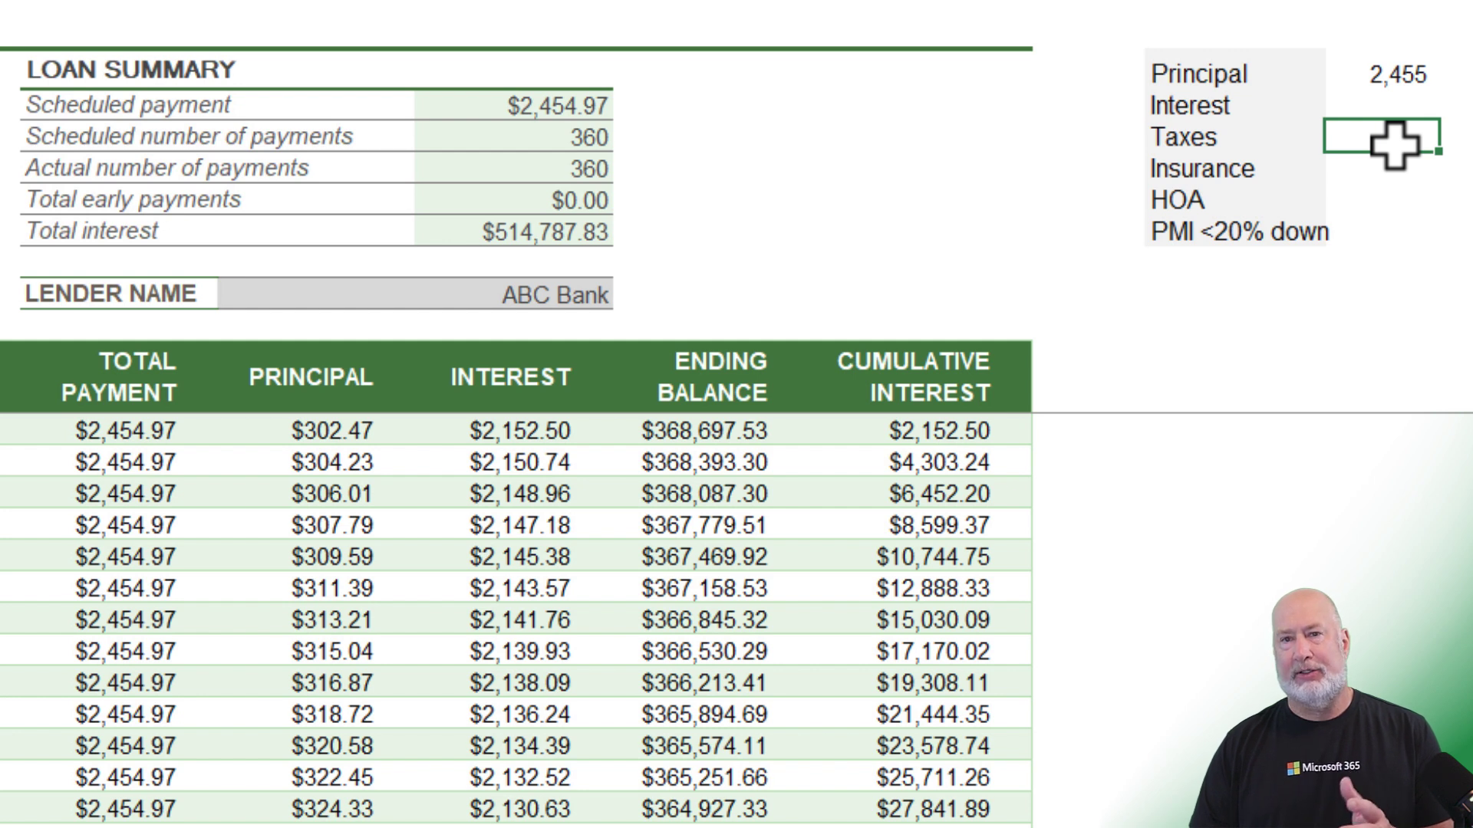
Enter monthly Taxes as +4000/12, Insurance as +1500/12, and HOA as 0
text(+)
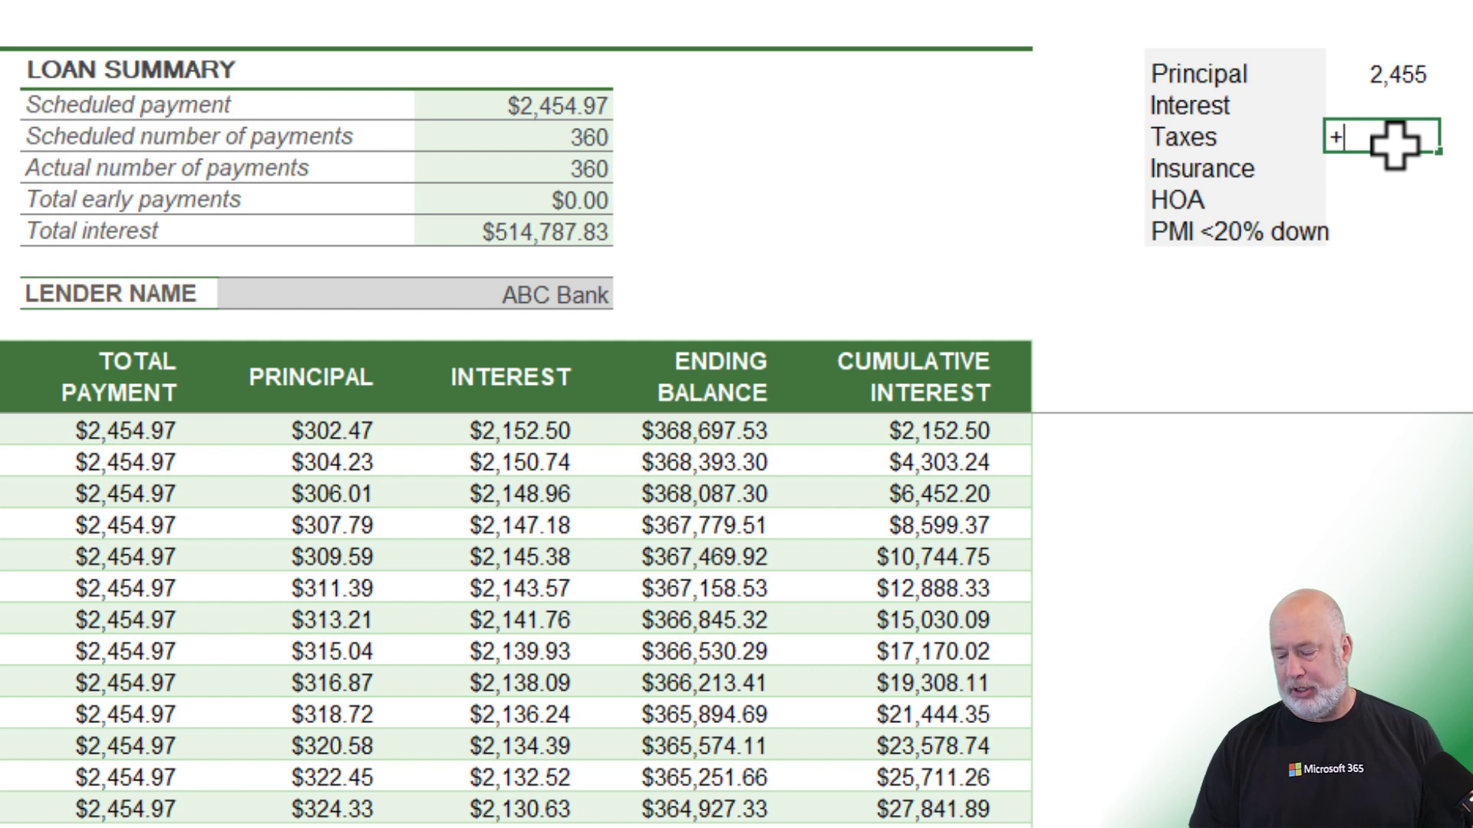
text(400)
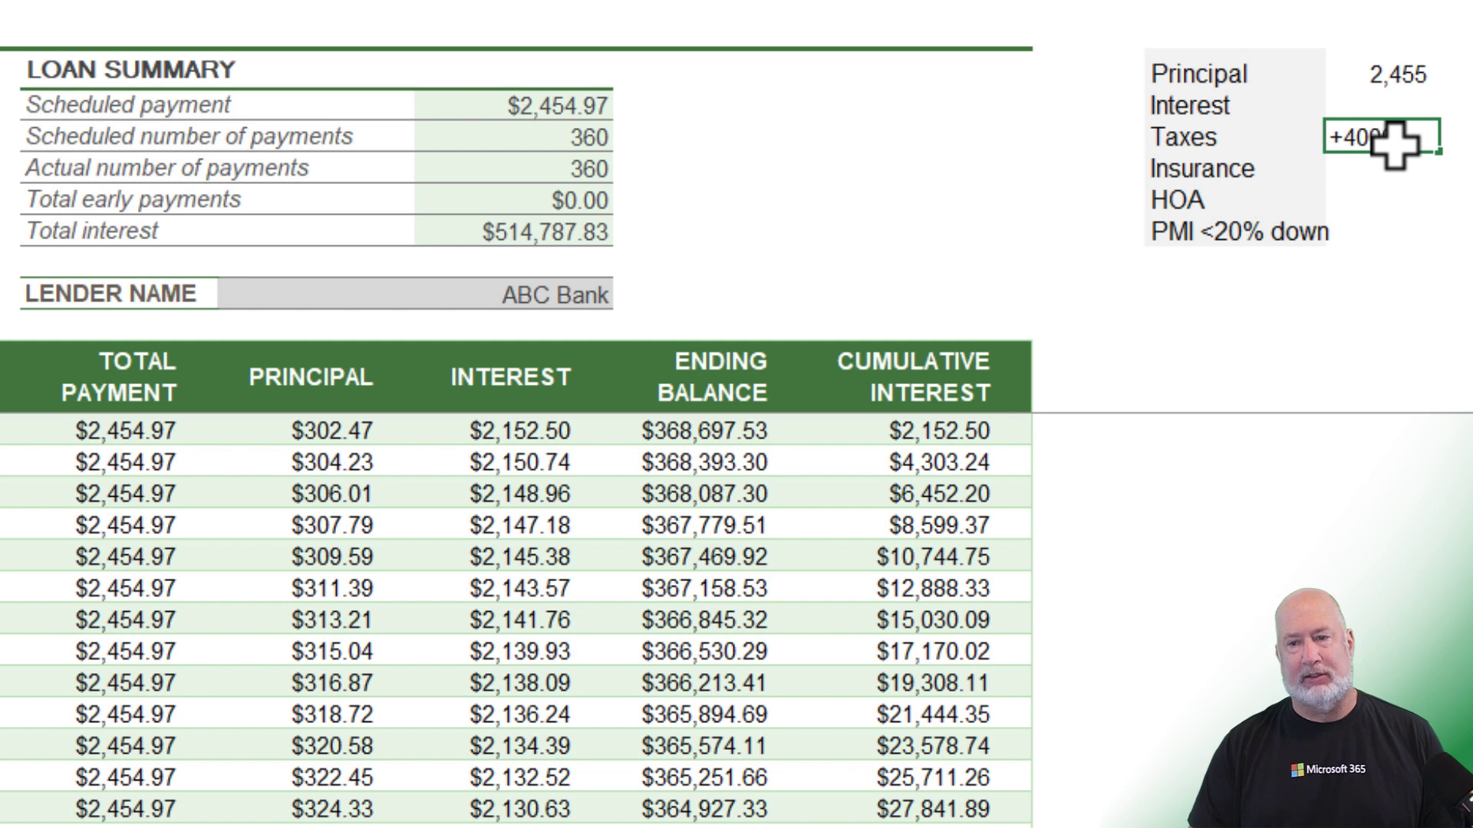
text(0/12)
key(Return)
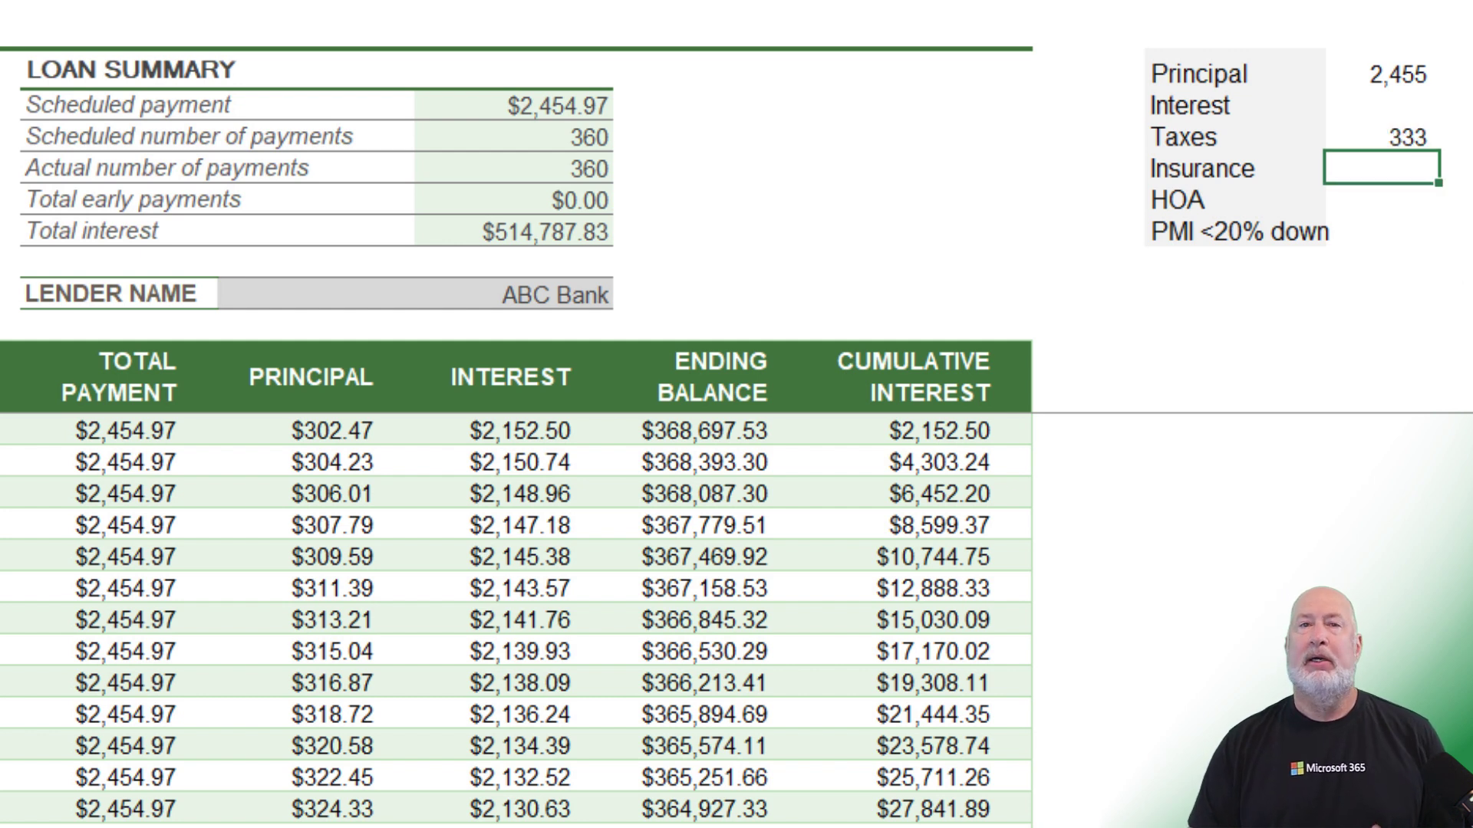
text(+1500/12)
key(Return)
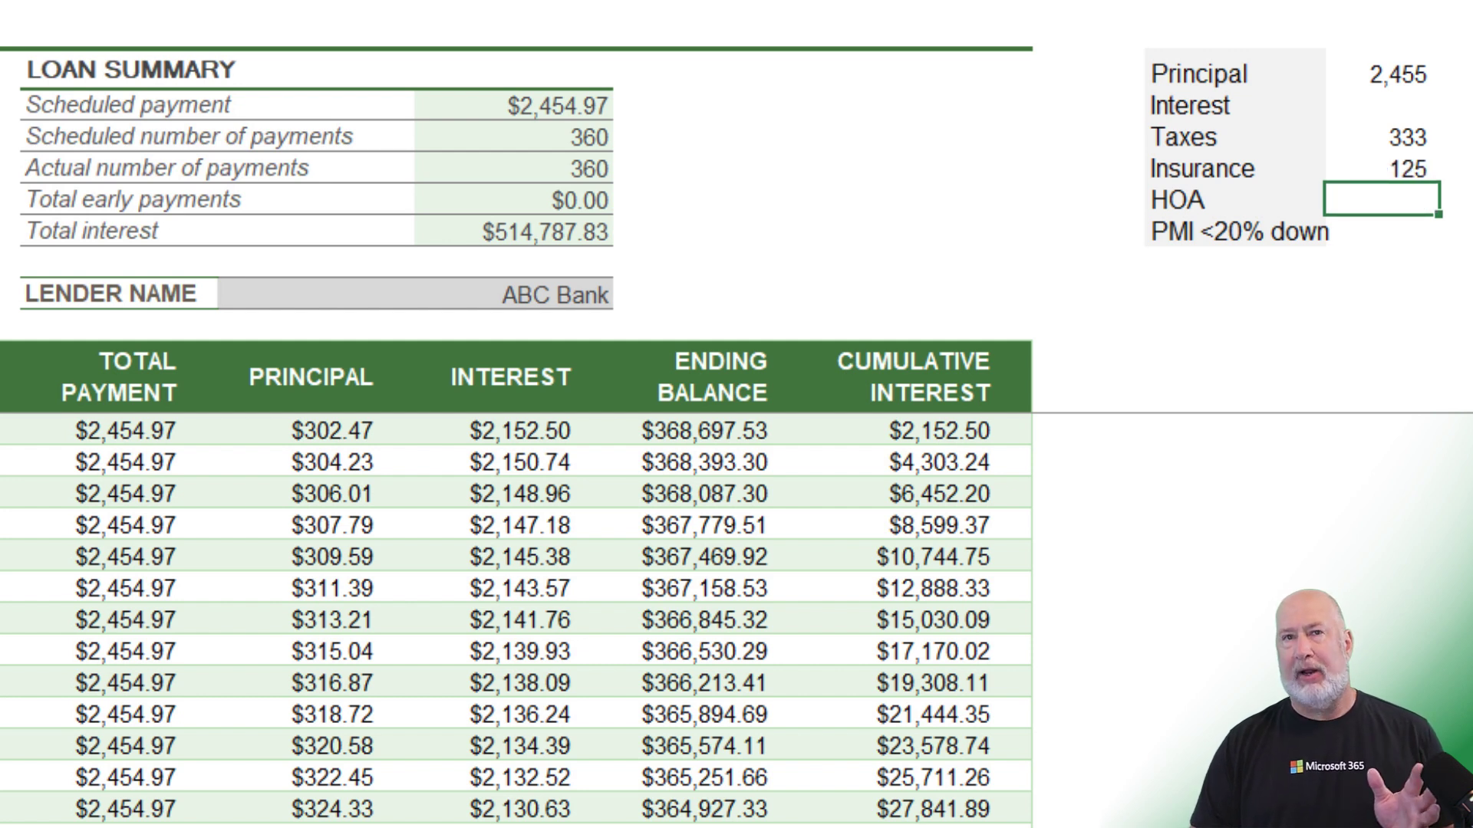
text(0)
key(Return)
Paste the PMI cost reference screenshot onto the sheet at the PMI row
click(1381, 200)
click(1380, 231)
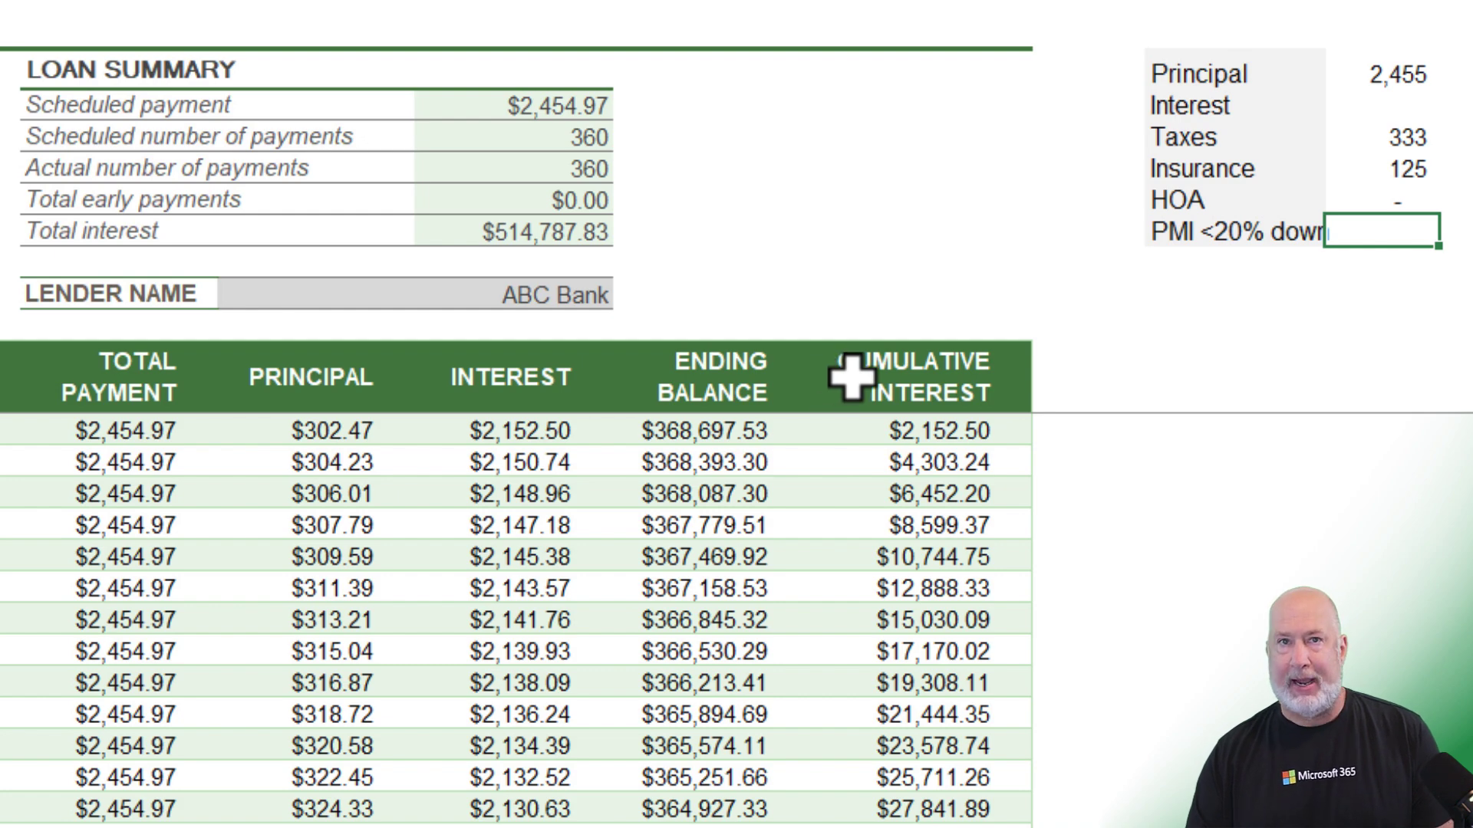
key(ctrl+v)
Move the PMI screenshot mid-sheet and set the interest rate to 7.96%, giving a $2,697.31 payment
drag(1461, 303, 767, 260)
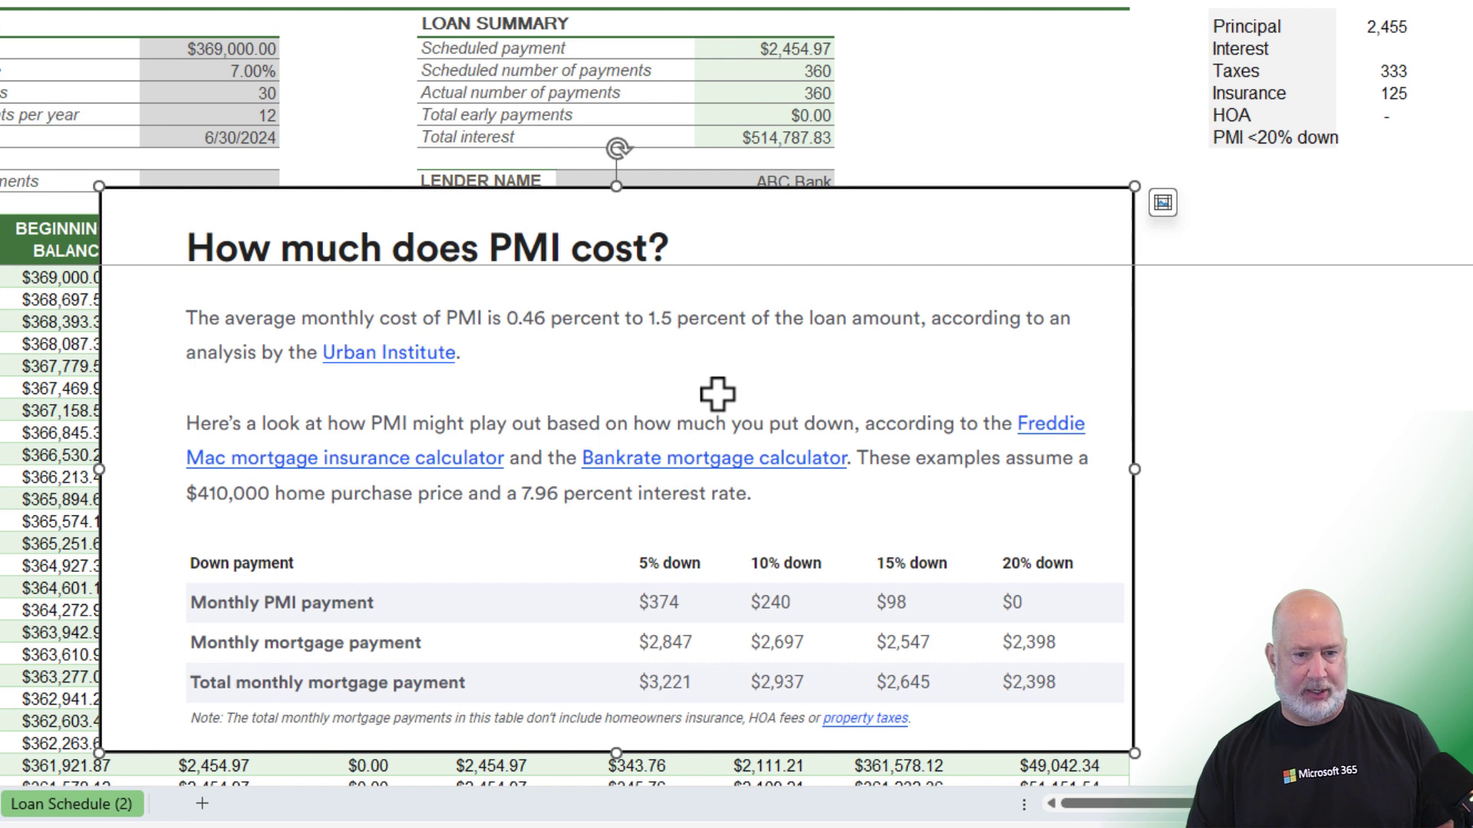
click(238, 69)
text(7)
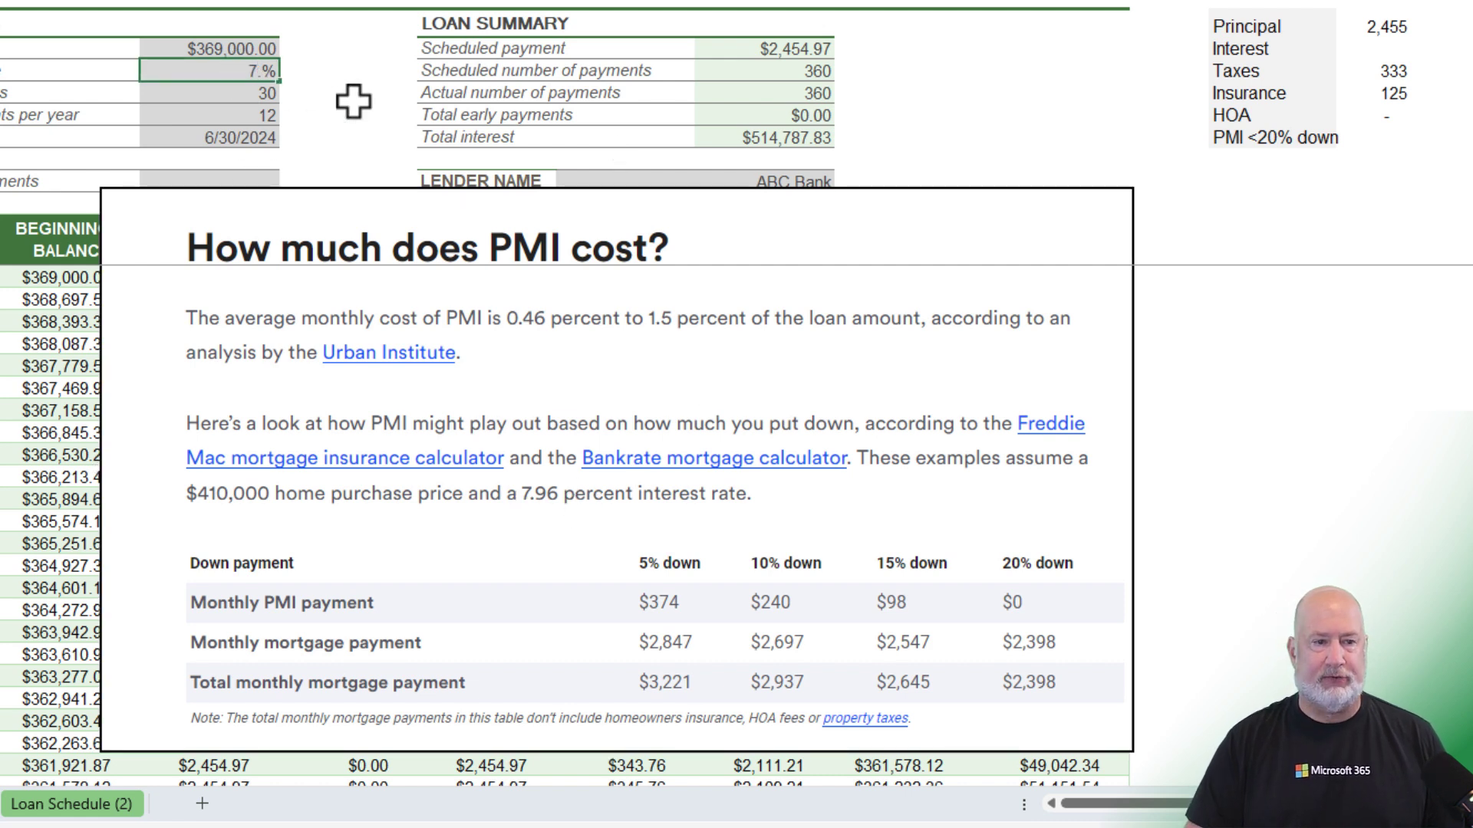
text(.96)
key(Return)
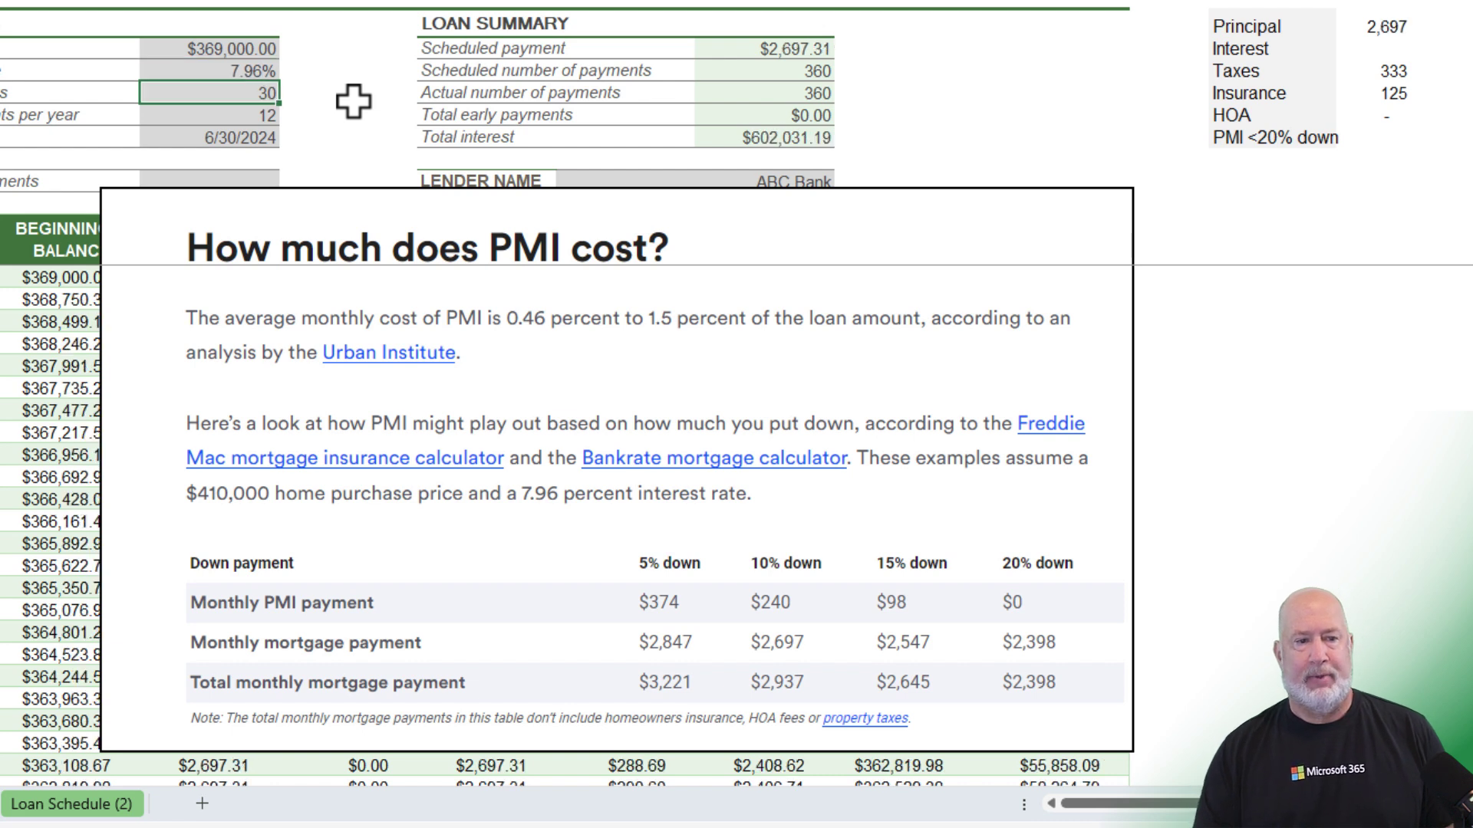
click(725, 54)
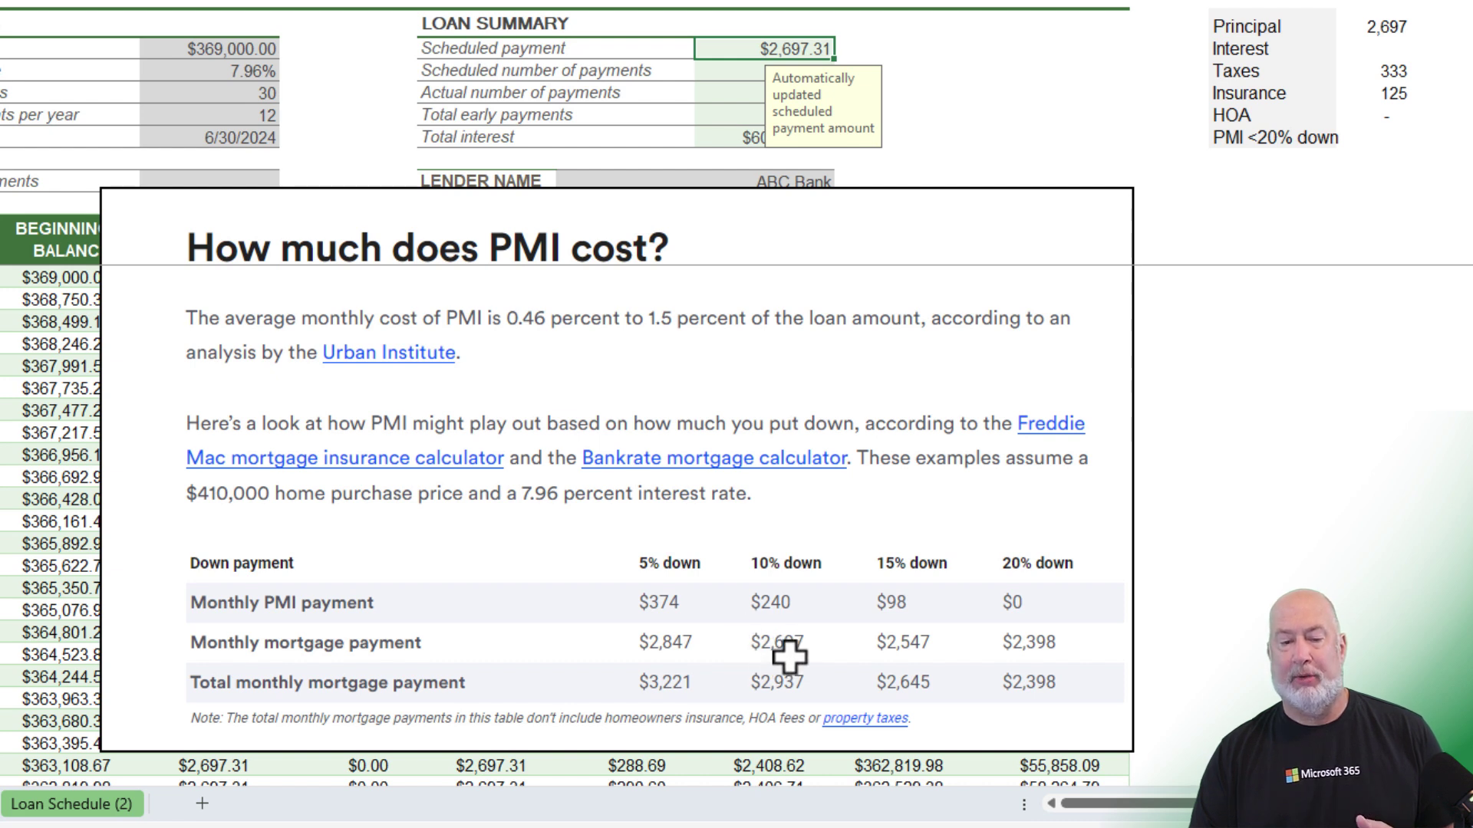
Enter 240 for PMI and AutoSum the monthly breakdown into a 3,396 total
click(1390, 135)
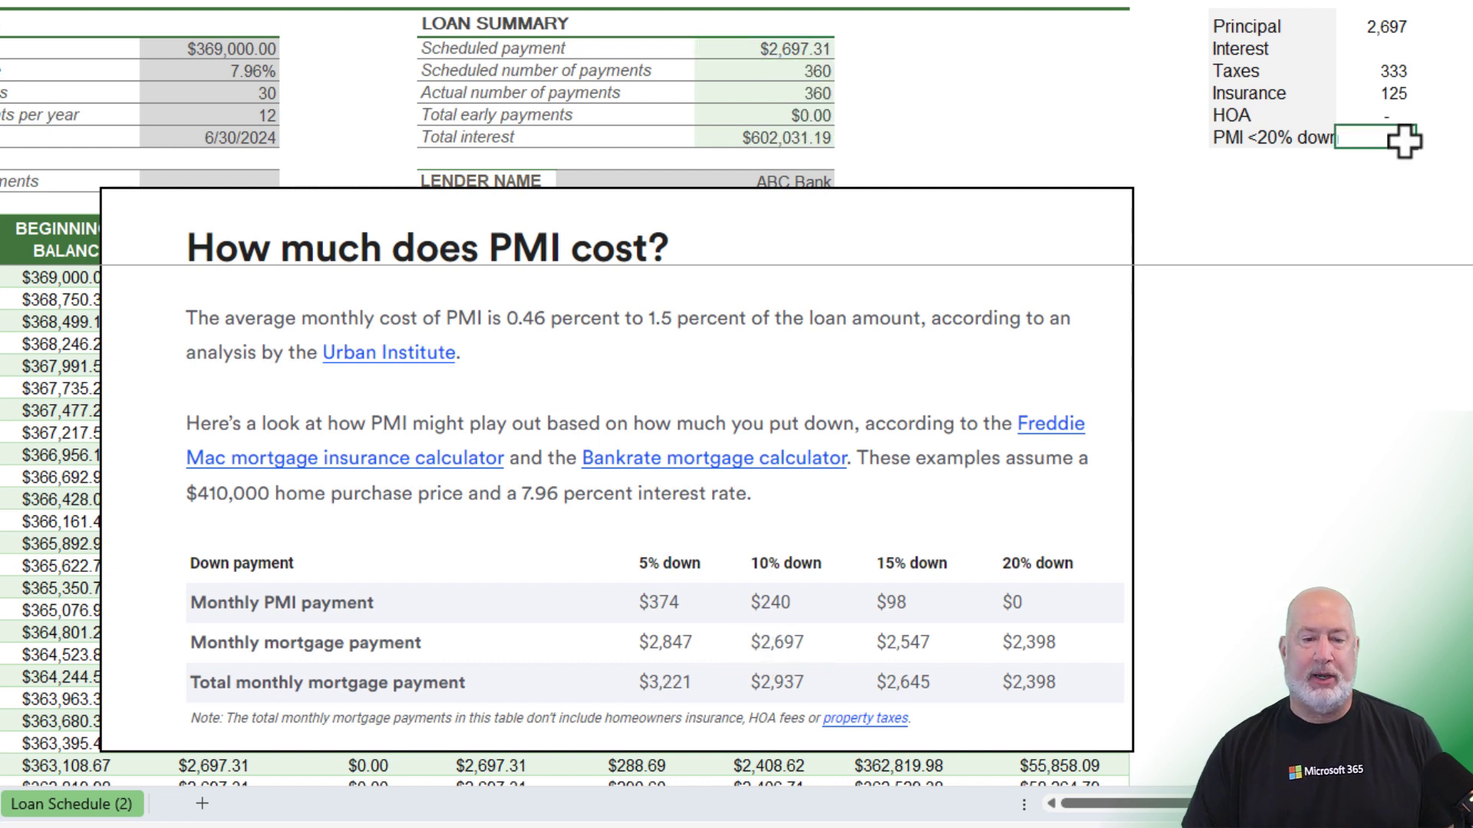
text(240)
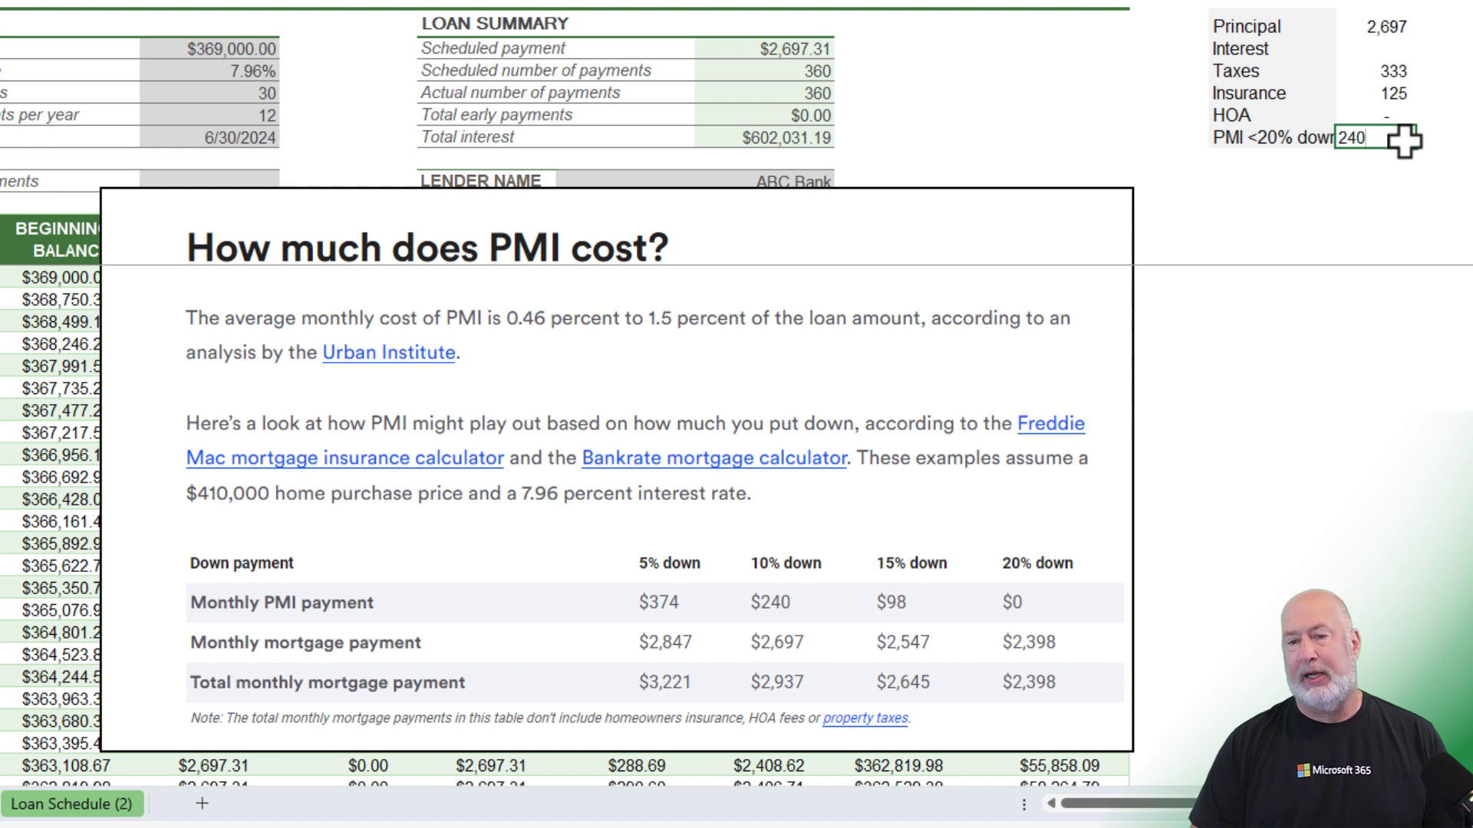
key(Return)
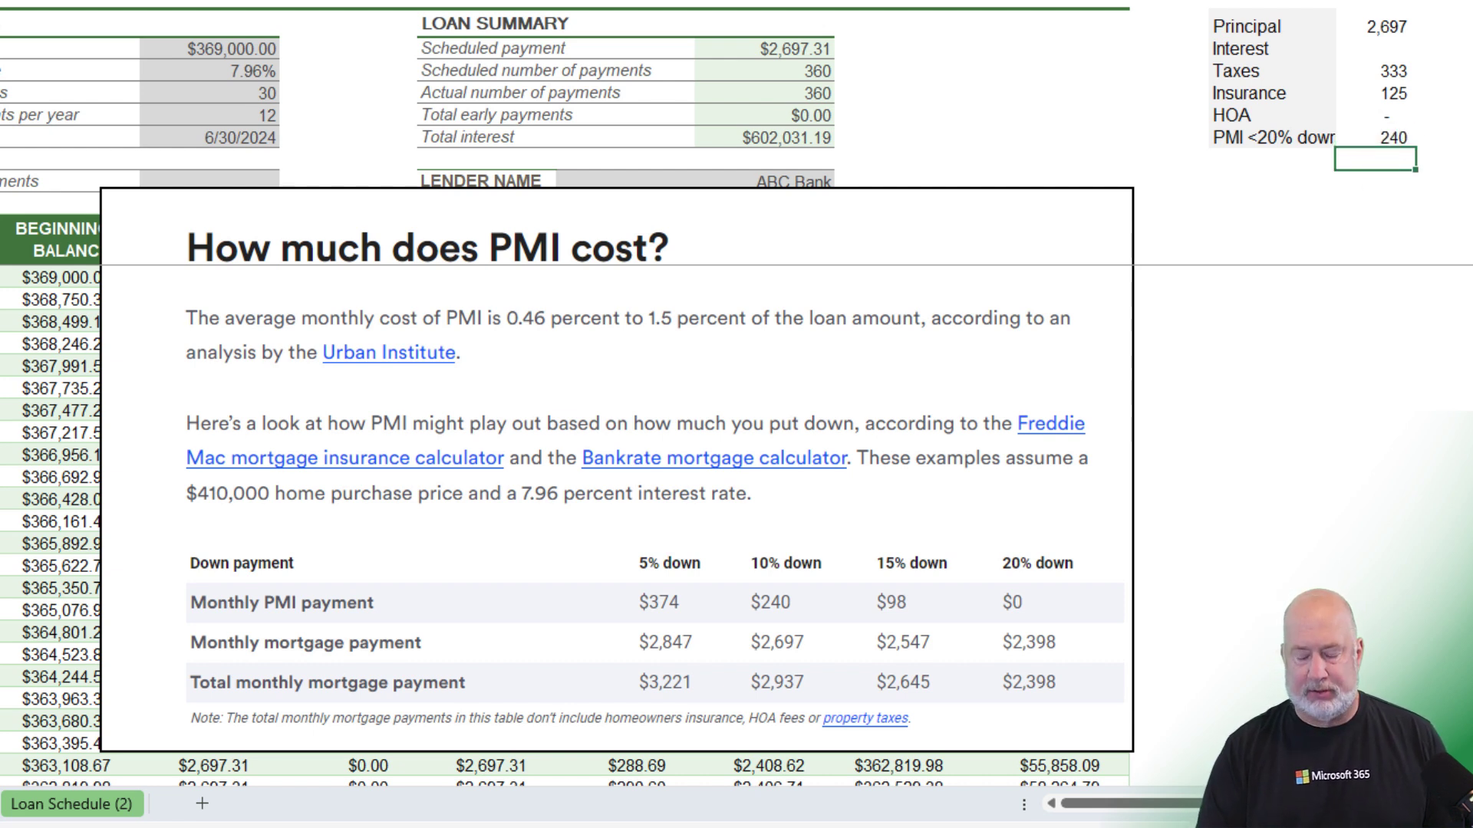
key(alt+equal)
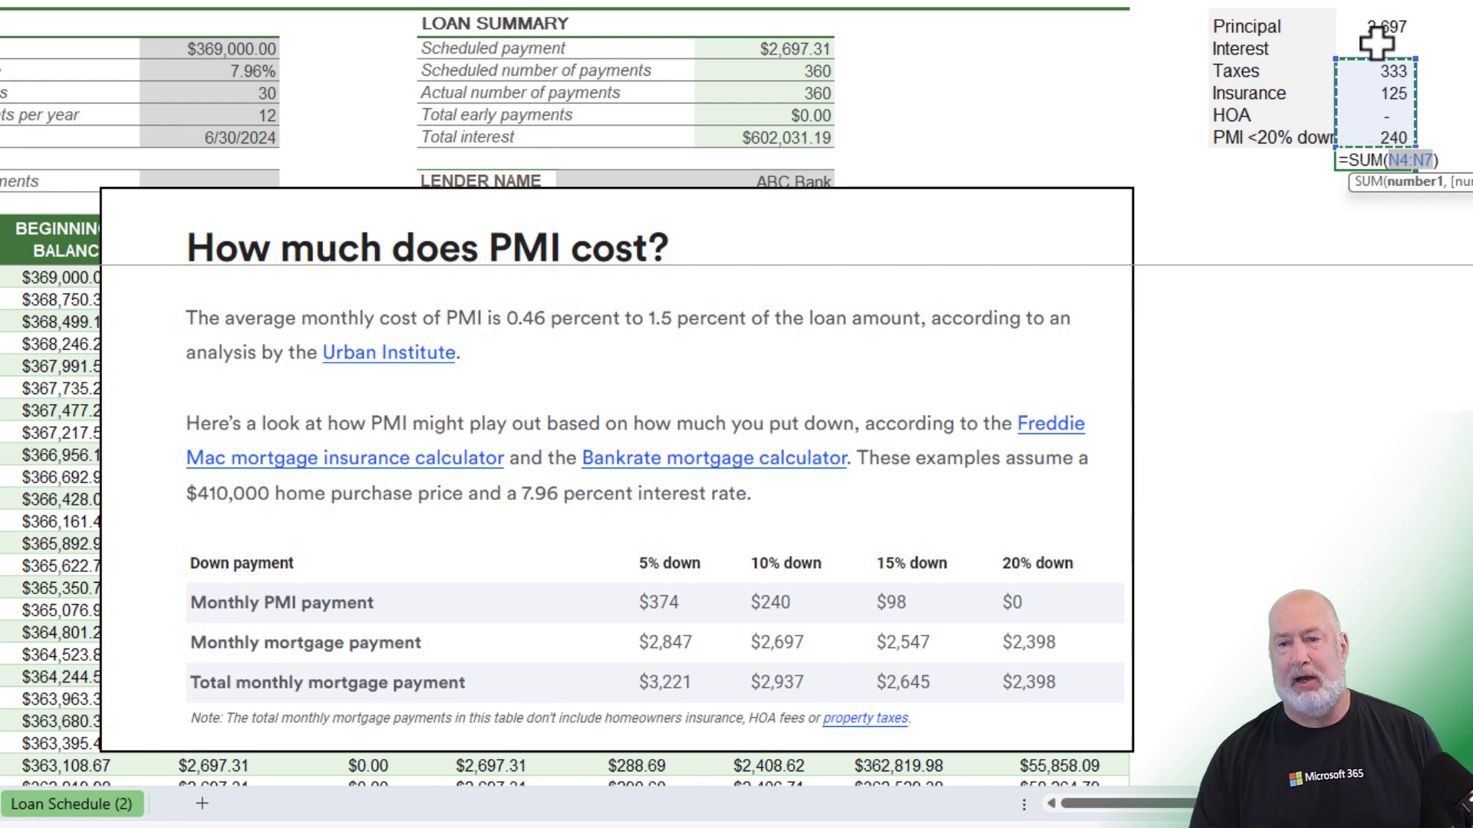
key(ctrl+Return)
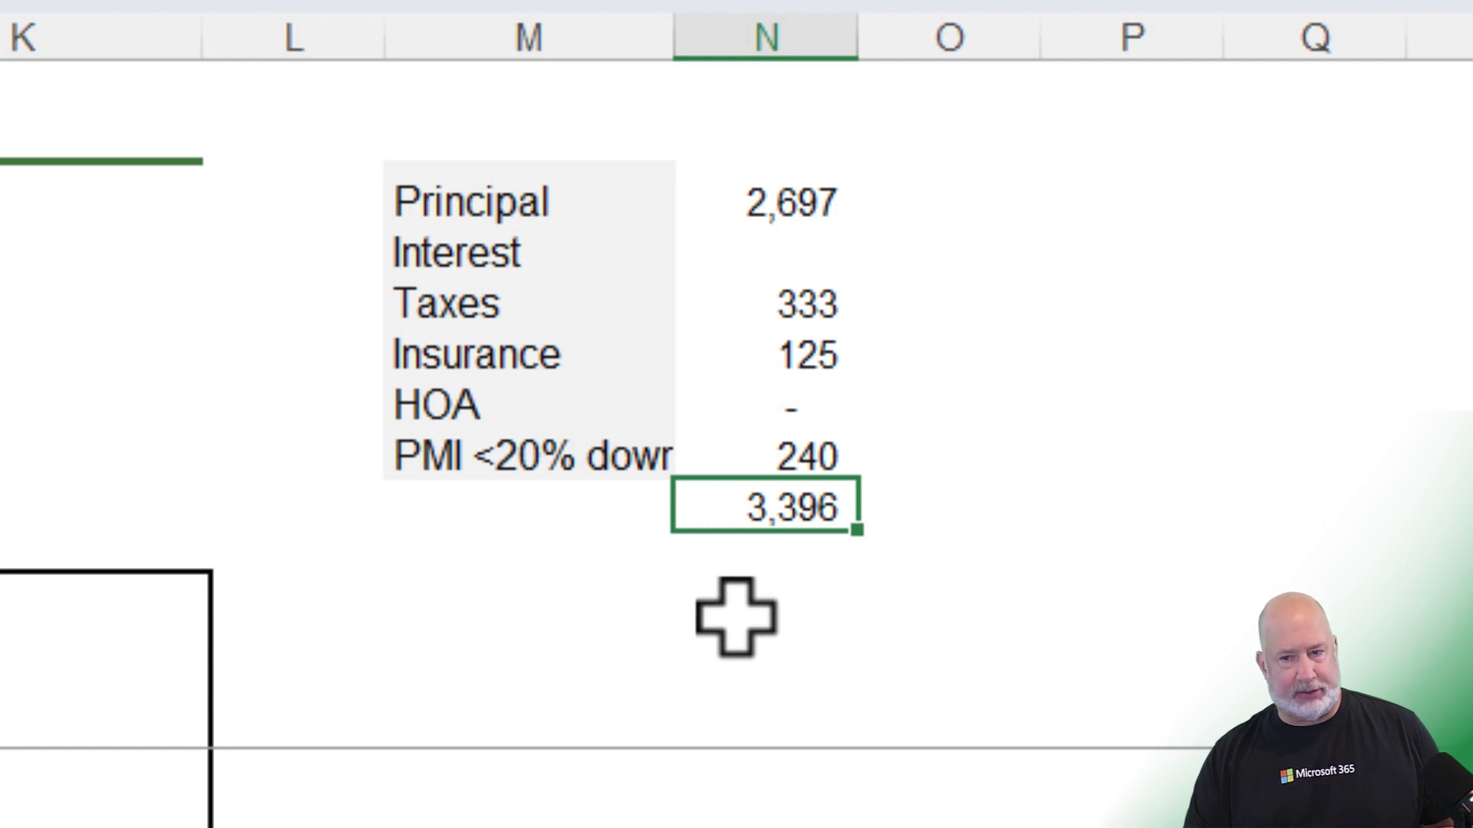
Below the monthly total, enter the total divided by .28, giving 12,127.29
click(776, 559)
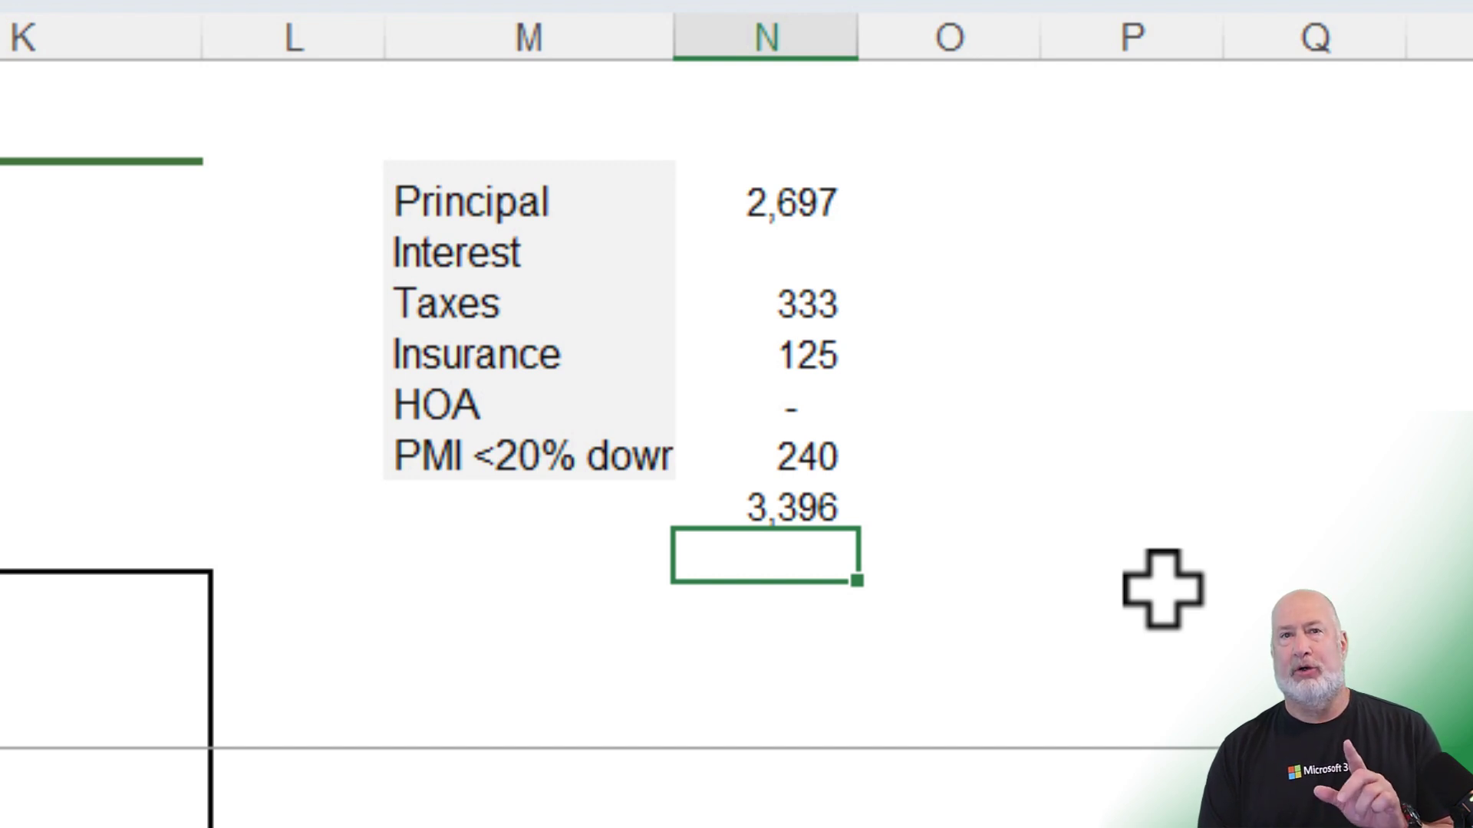
text(=)
key(Up)
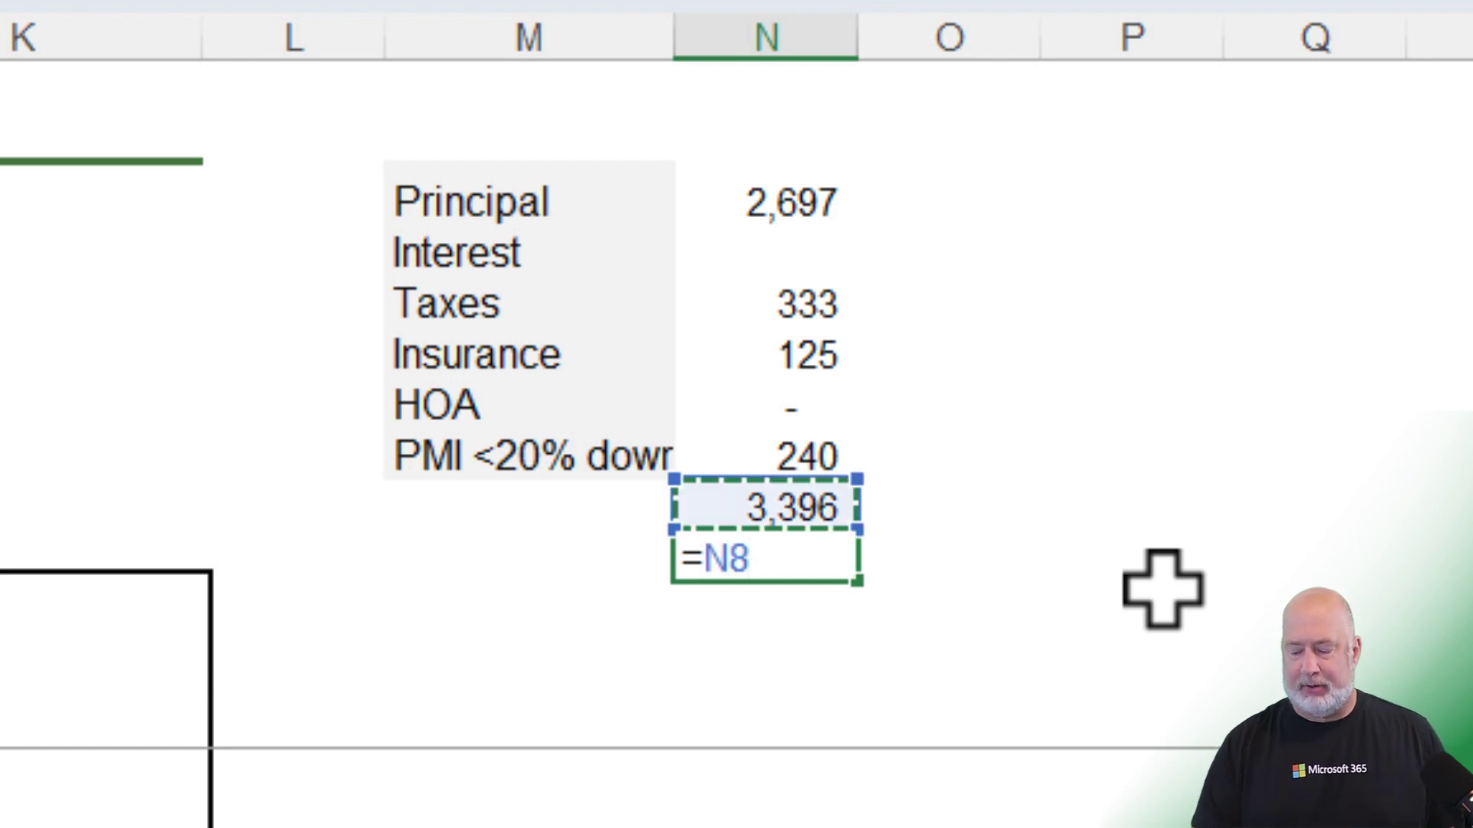
text(/.28)
key(Return)
Add that figure times 12 beneath it, formatted with comma style and no decimals as 145,528
text(+)
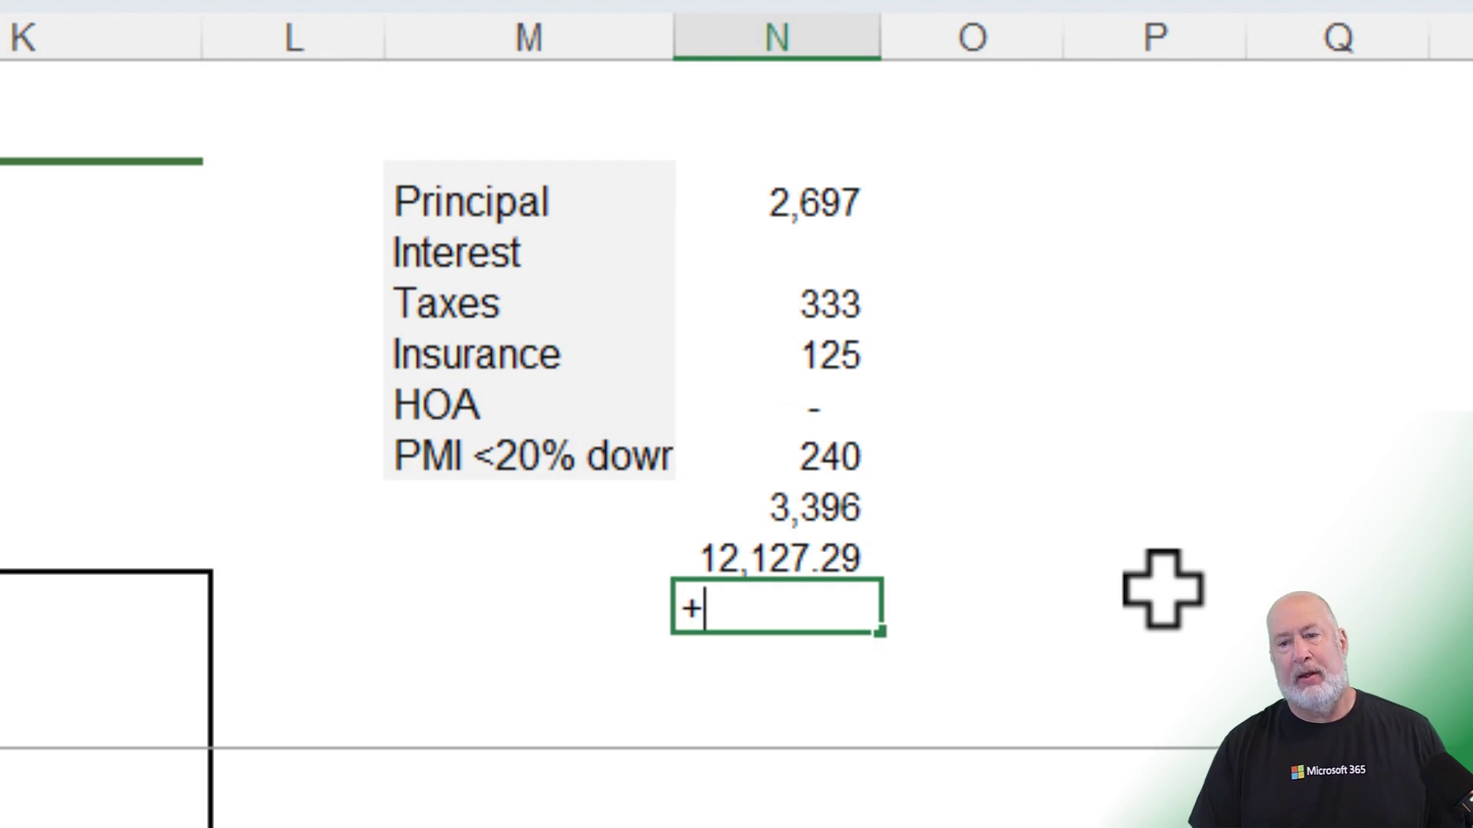
key(Up)
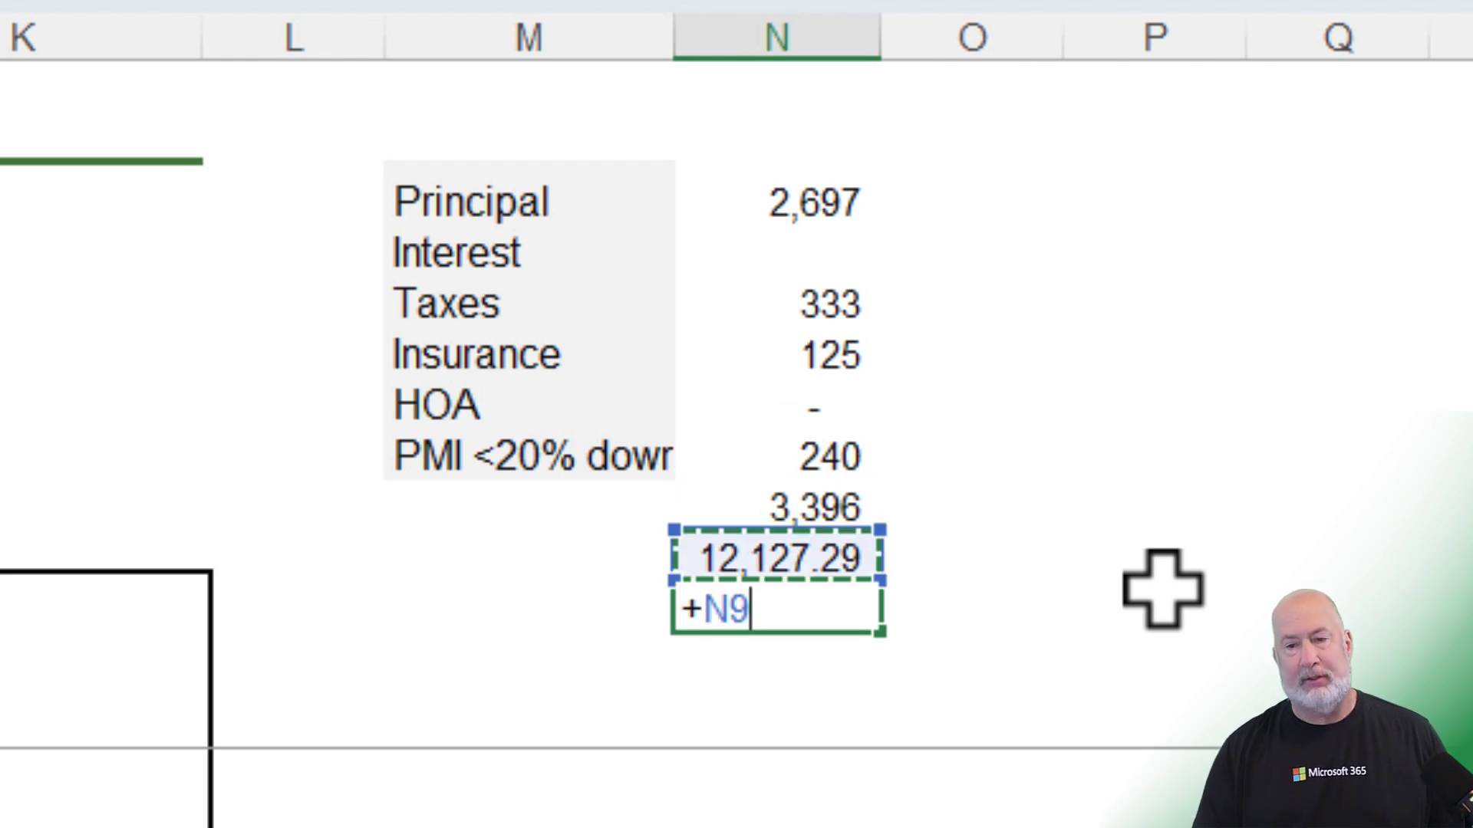
text(*12)
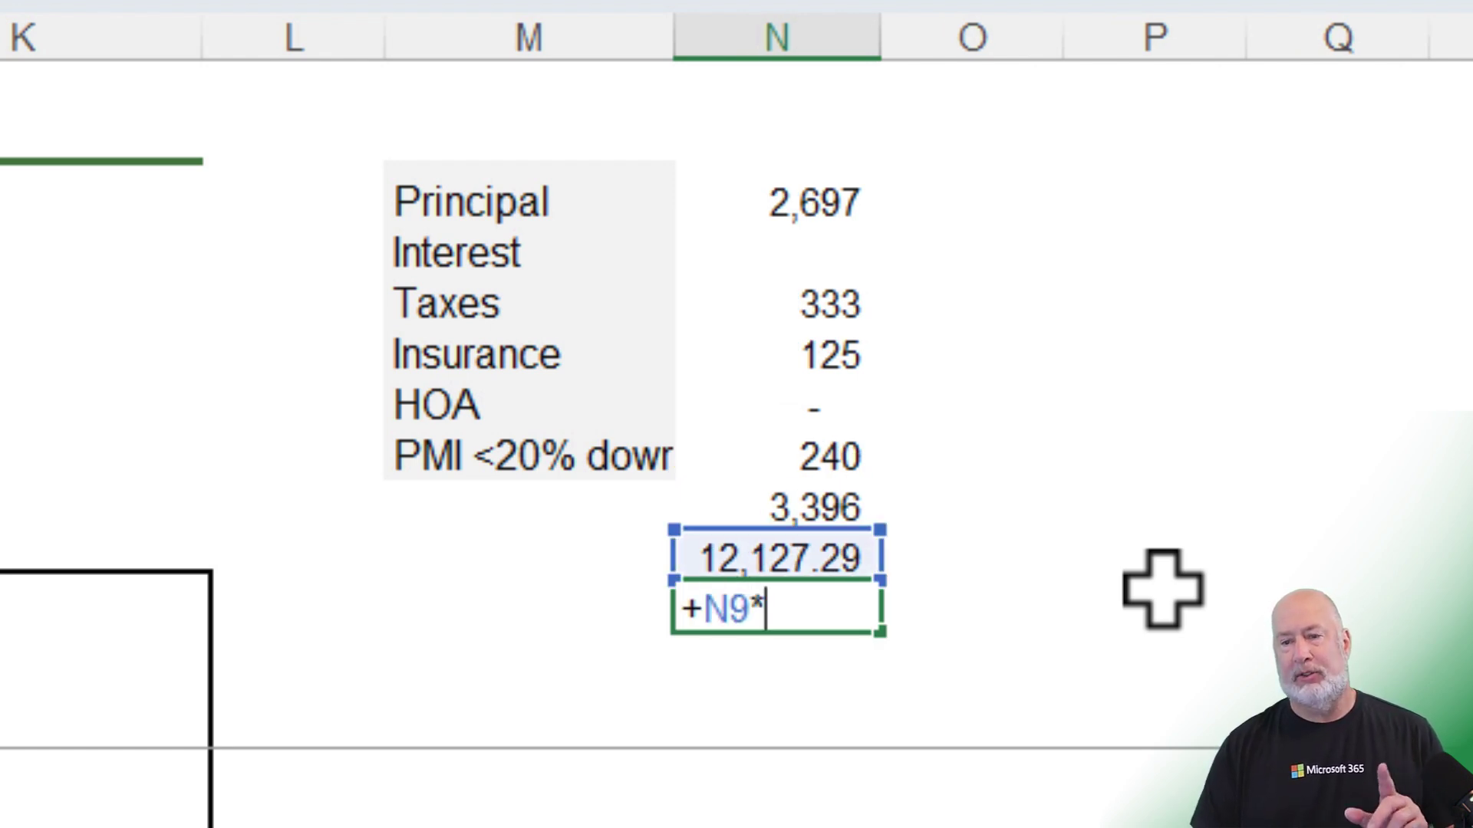
key(Return)
key(Up)
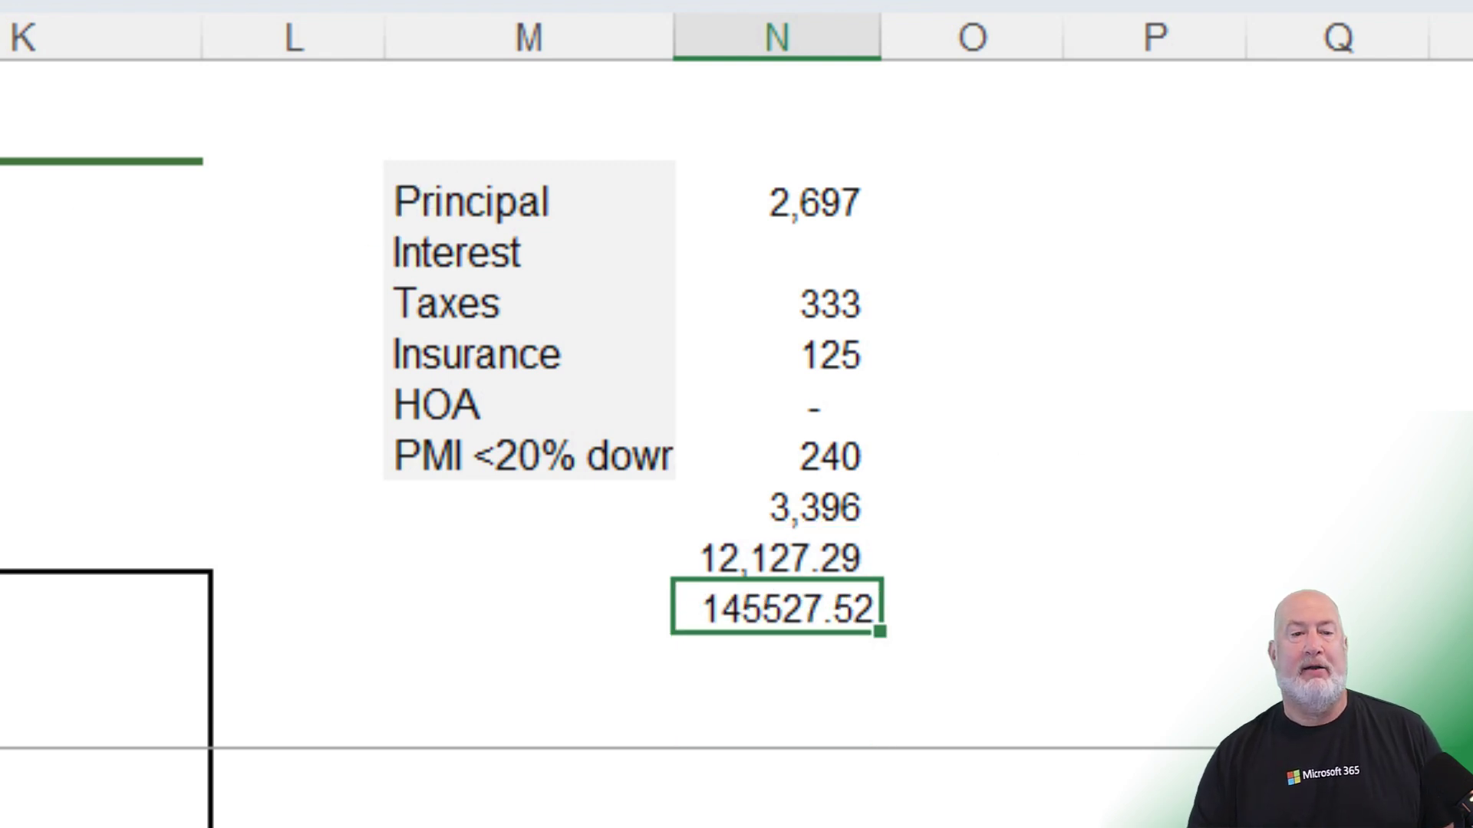
key(ctrl+shift+1)
key(alt+h)
key(9)
key(alt+h)
key(9)
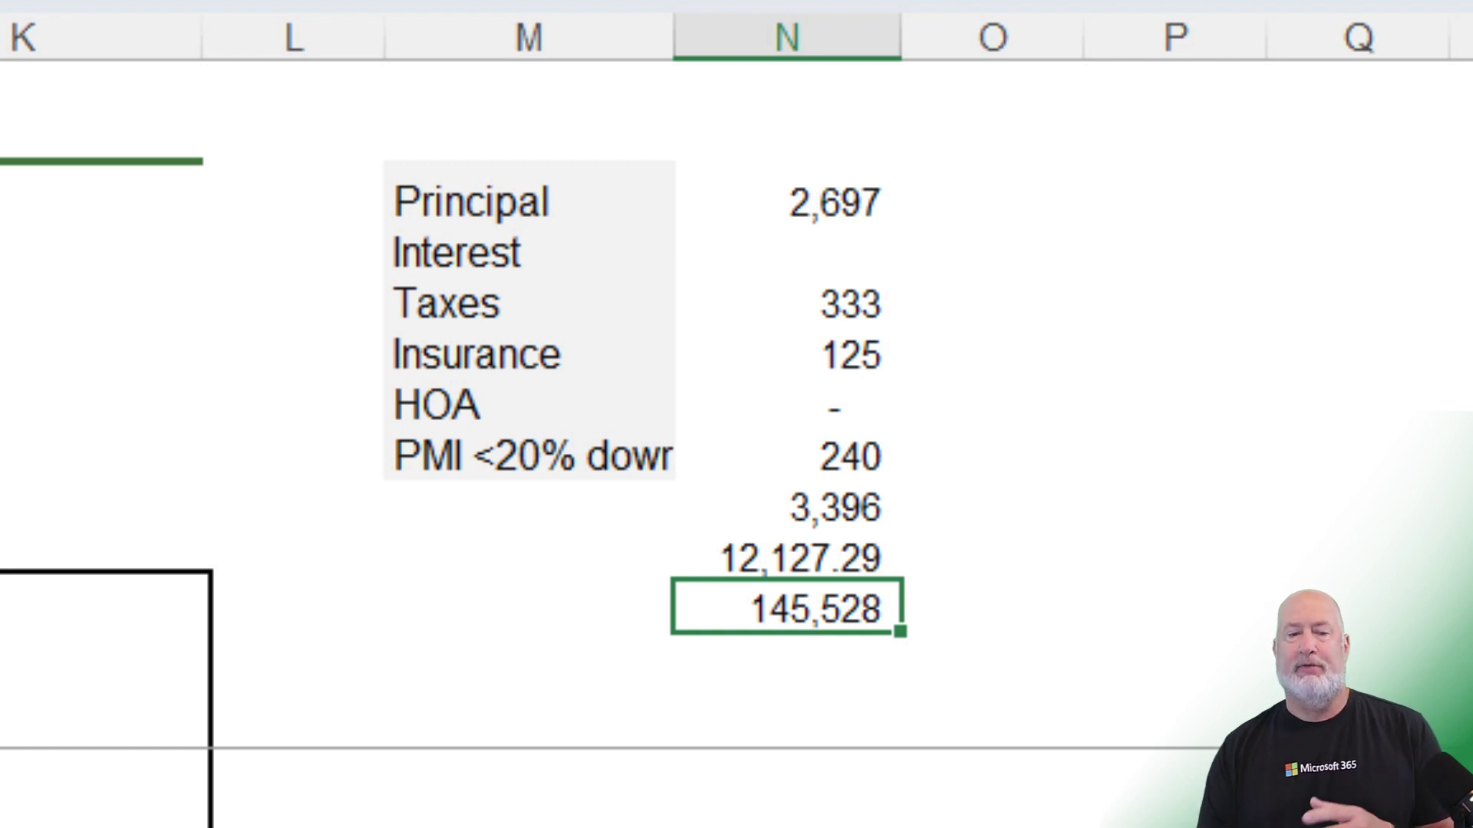
click(685, 313)
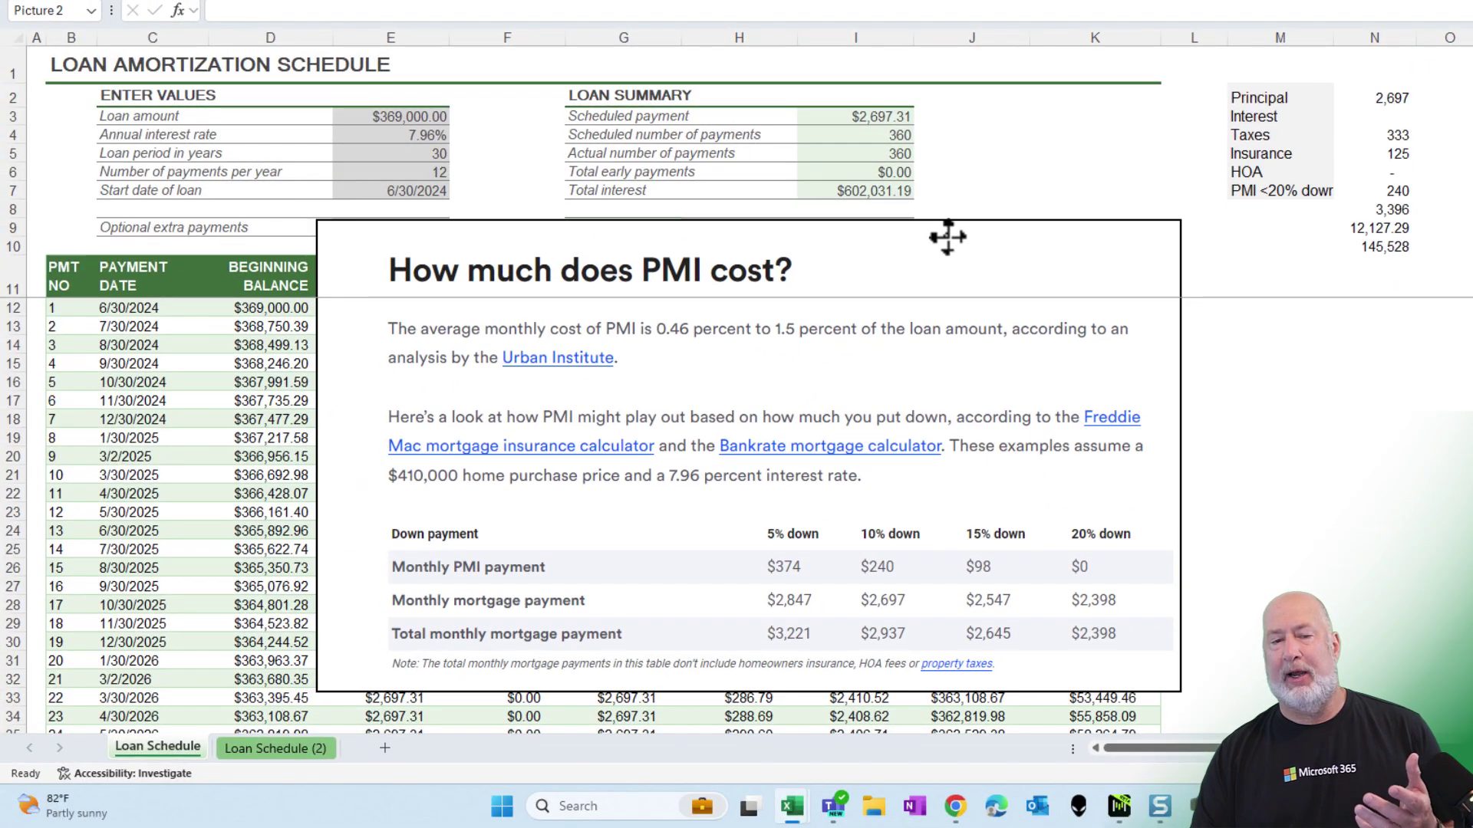